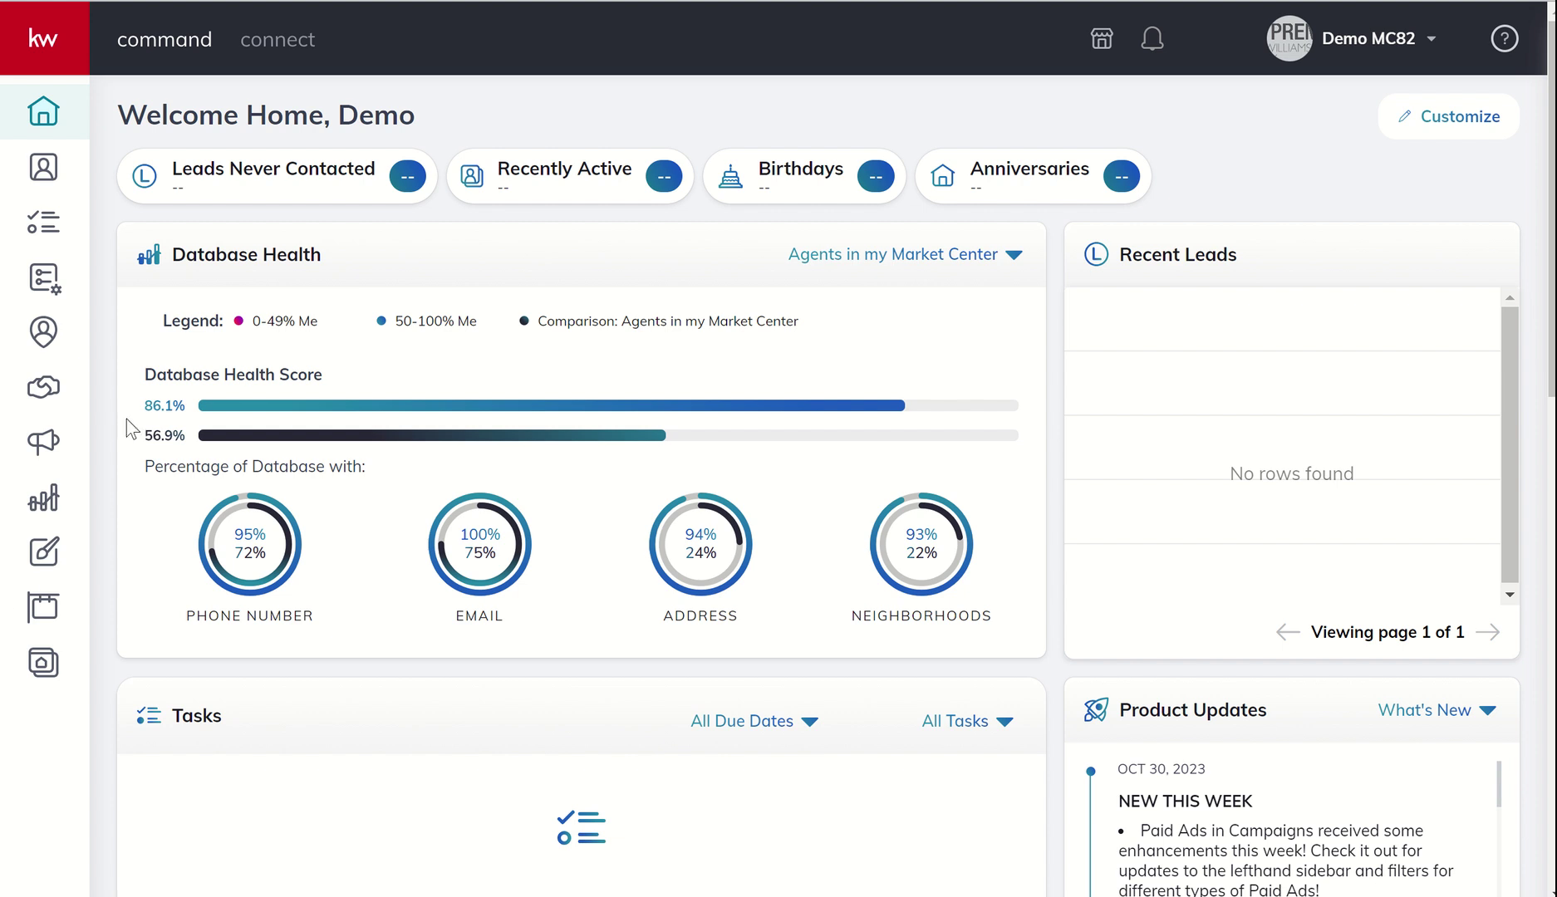
Step: Go to Campaigns, switch to the Paid Ads tab and scroll through its AI-powered ads overview
left_click(50, 445)
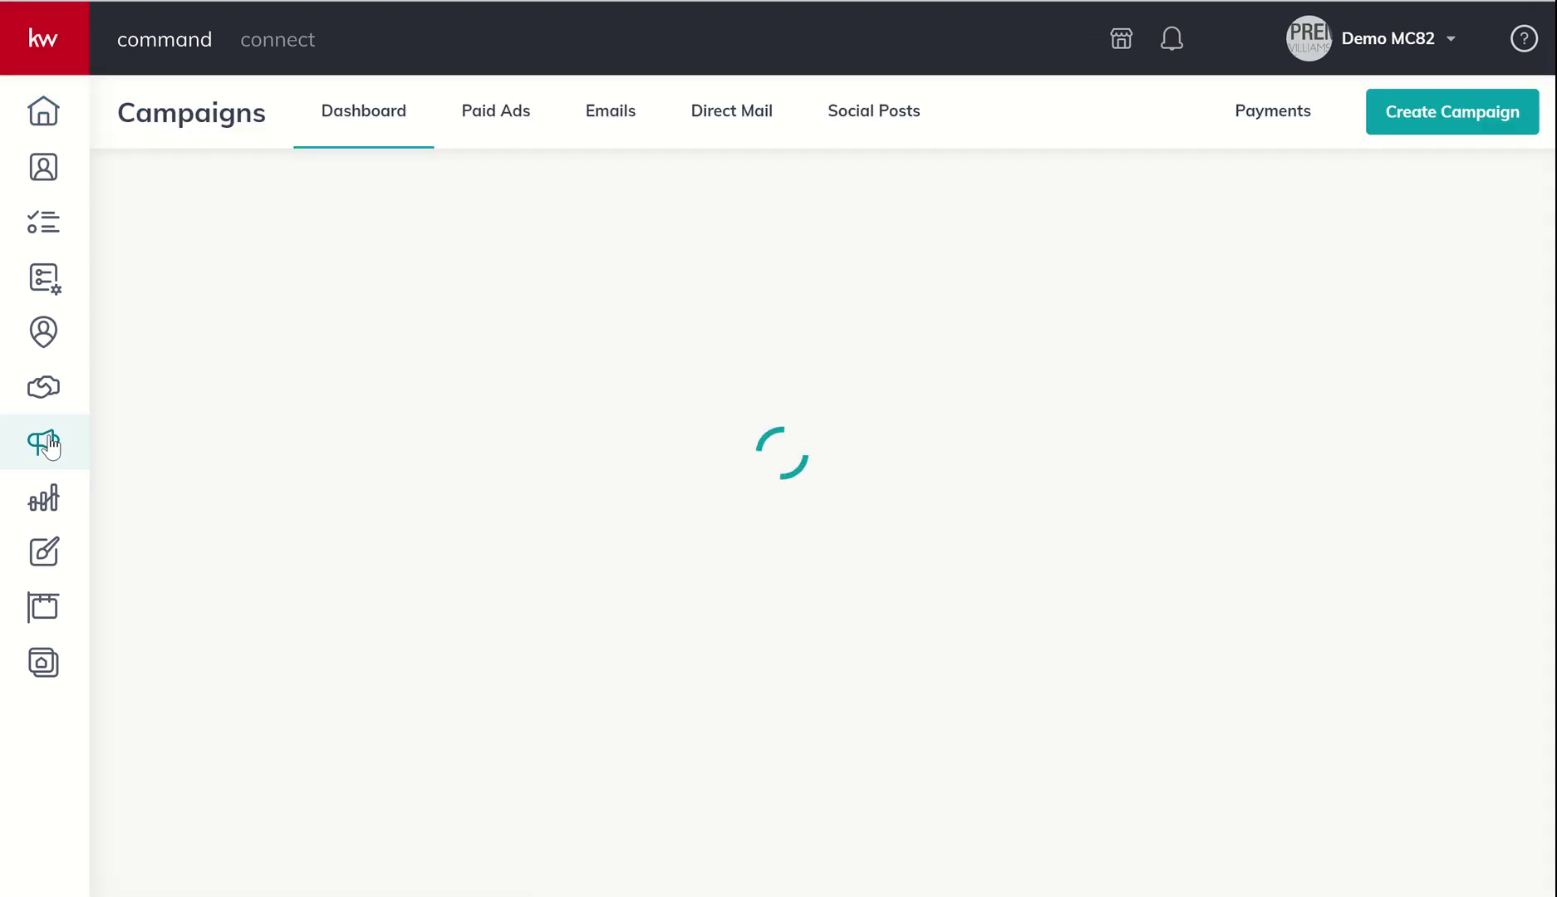
left_click(492, 134)
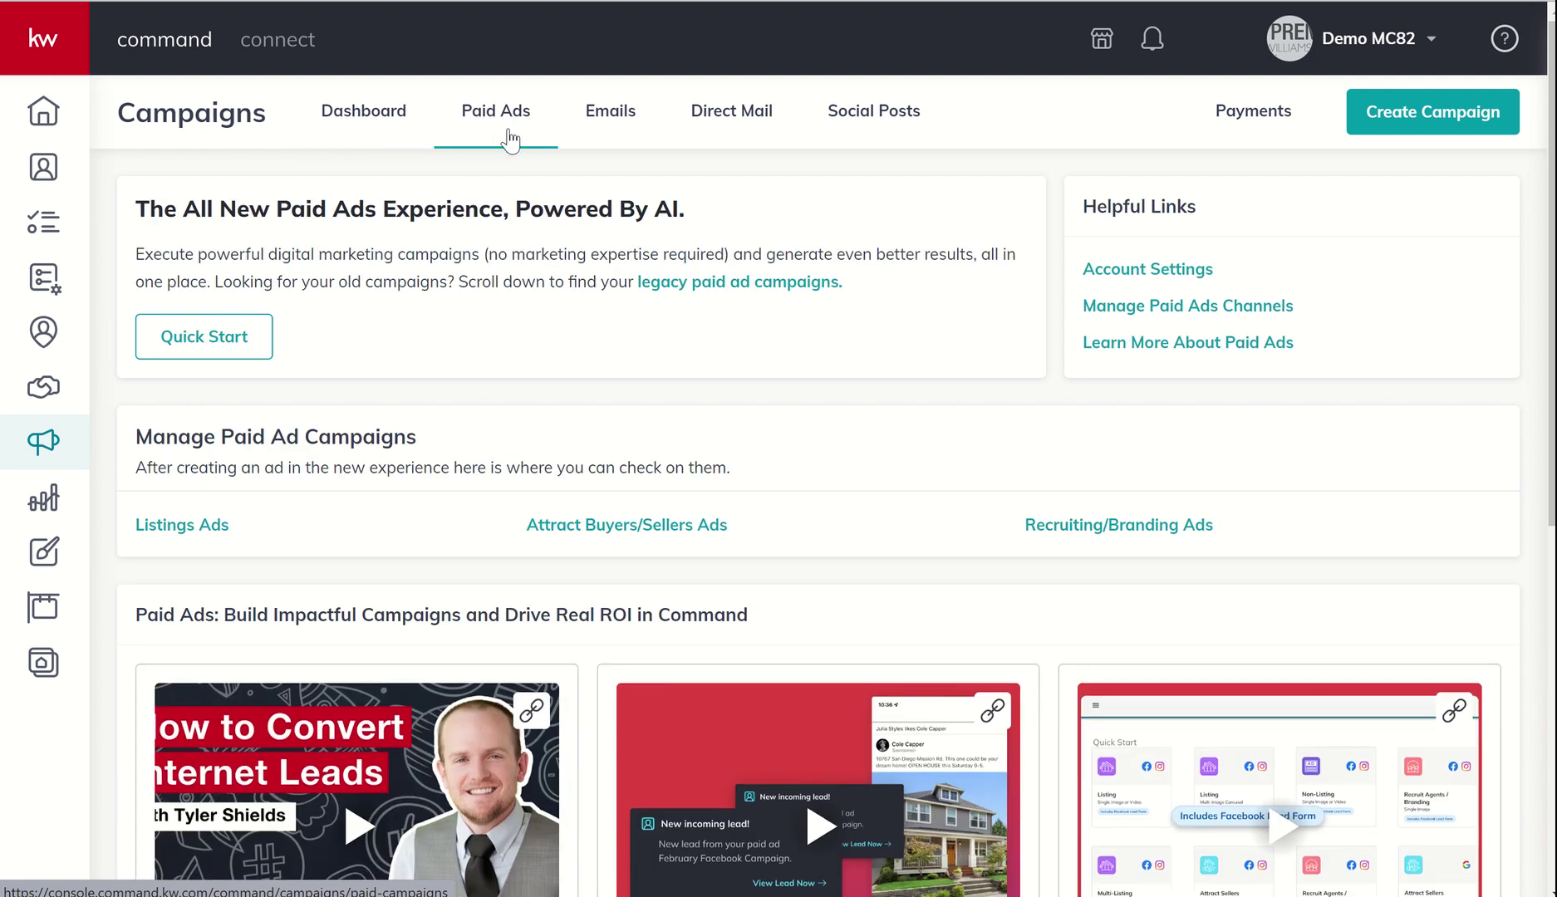
scroll(604, 344, "down", 6)
scroll(604, 344, "up", 7)
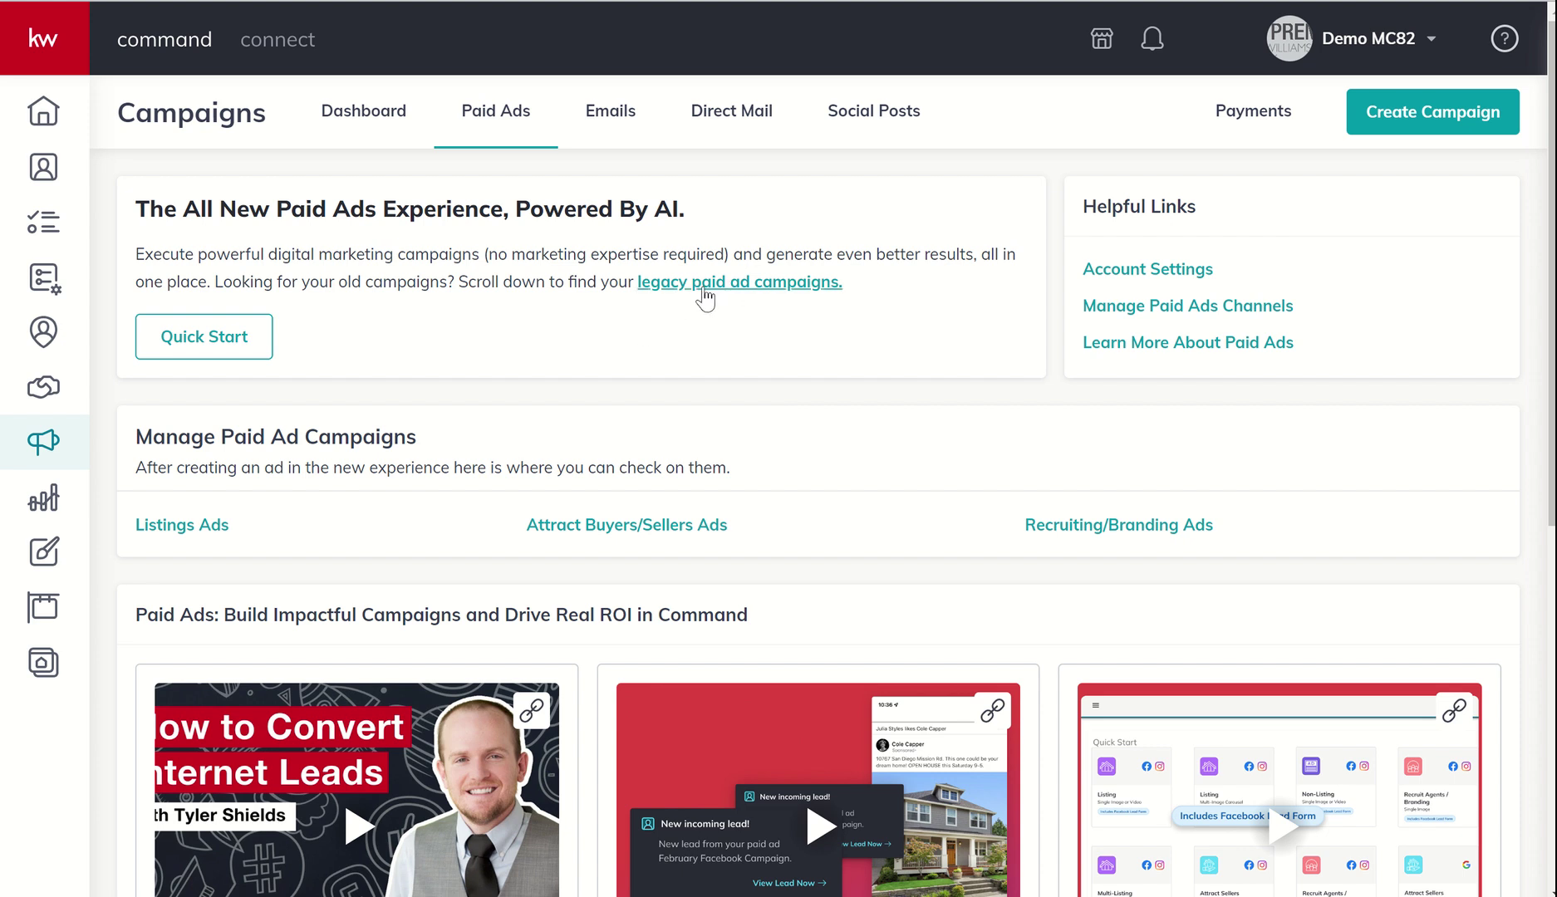
scroll(479, 407, "down", 8)
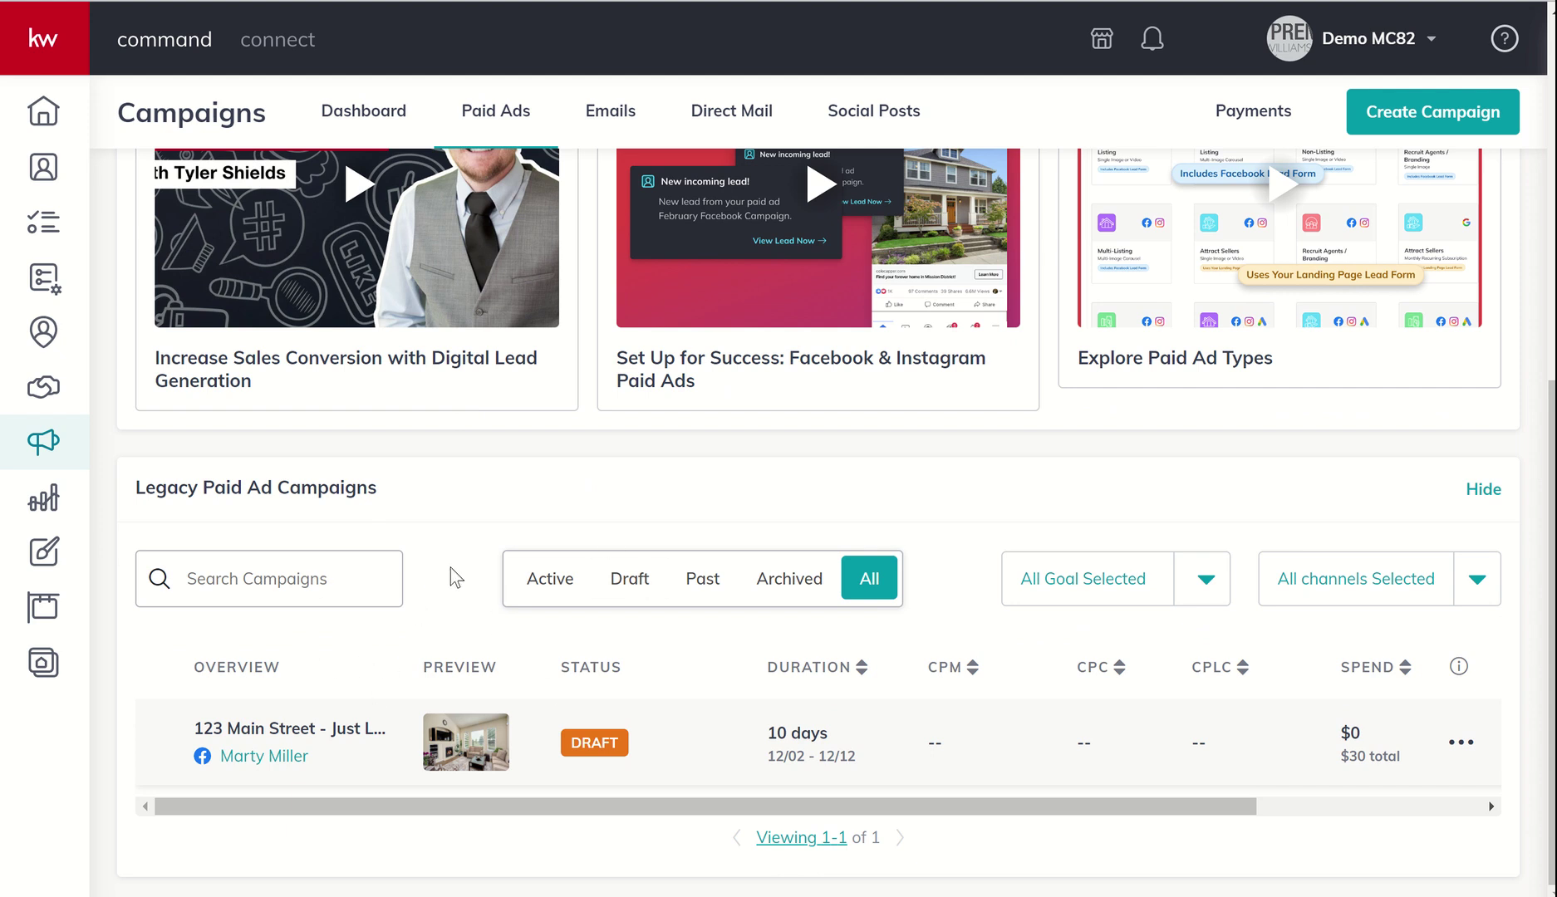
scroll(452, 577, "up", 6)
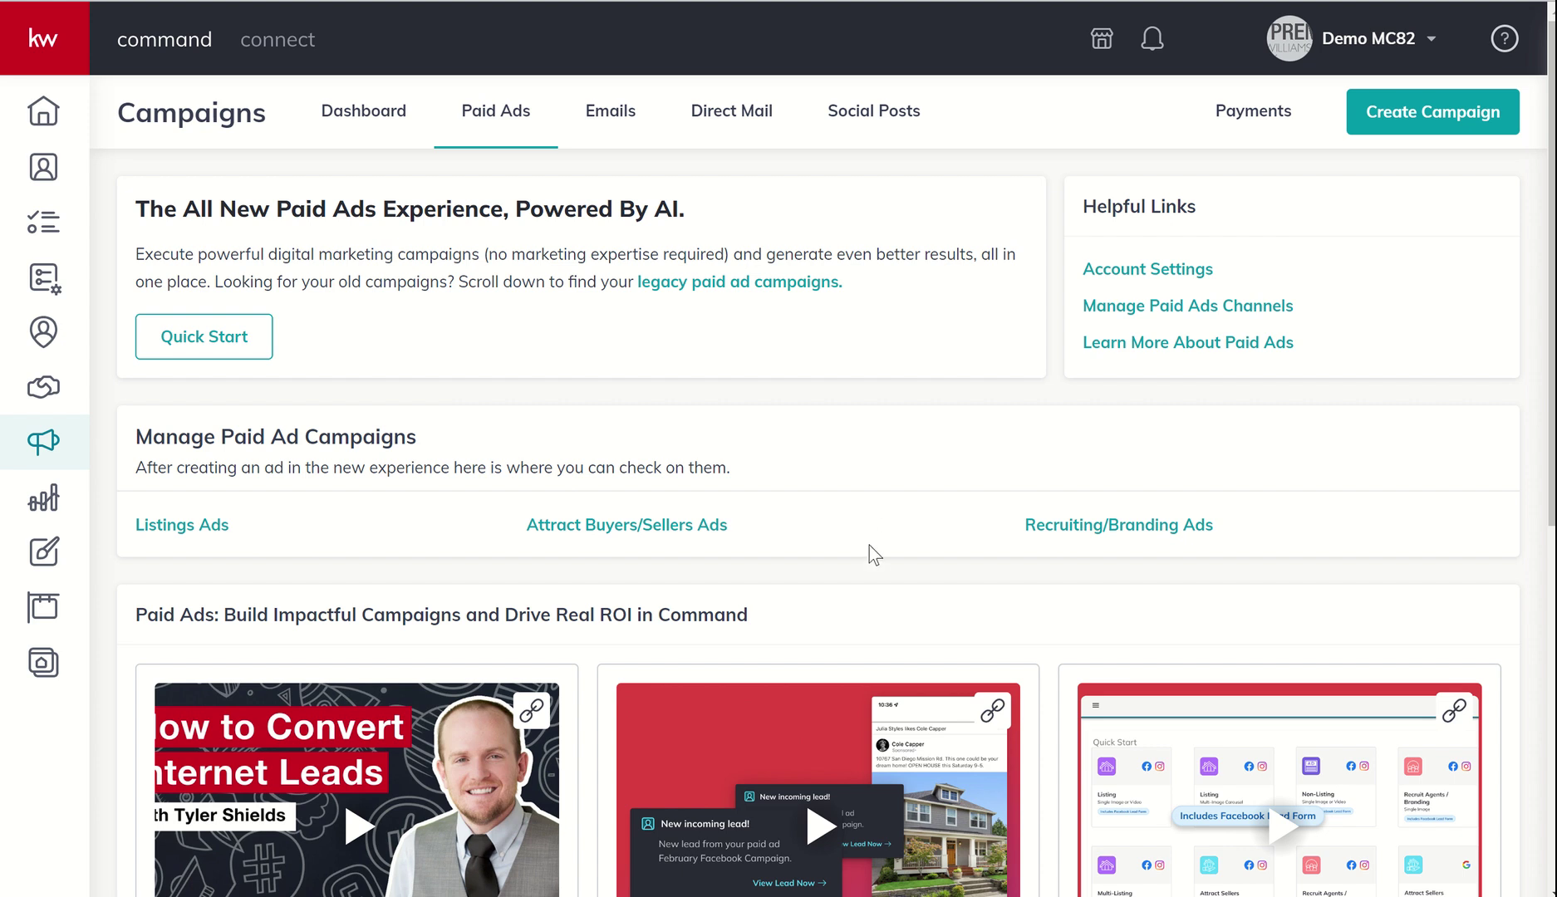
scroll(869, 546, "down", 3)
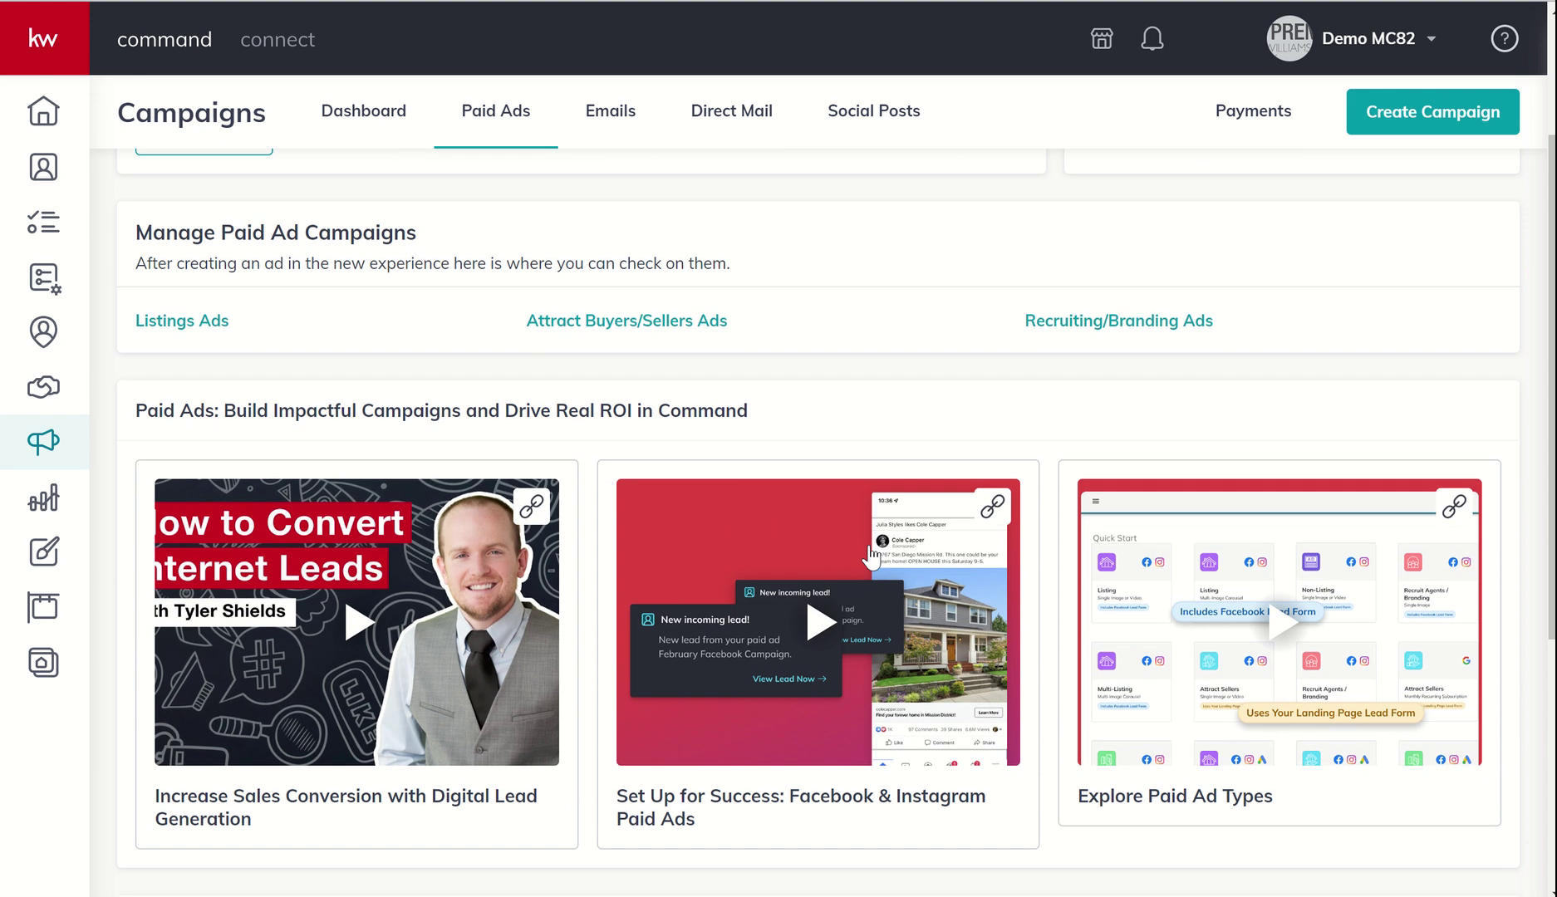
scroll(870, 555, "down", 1)
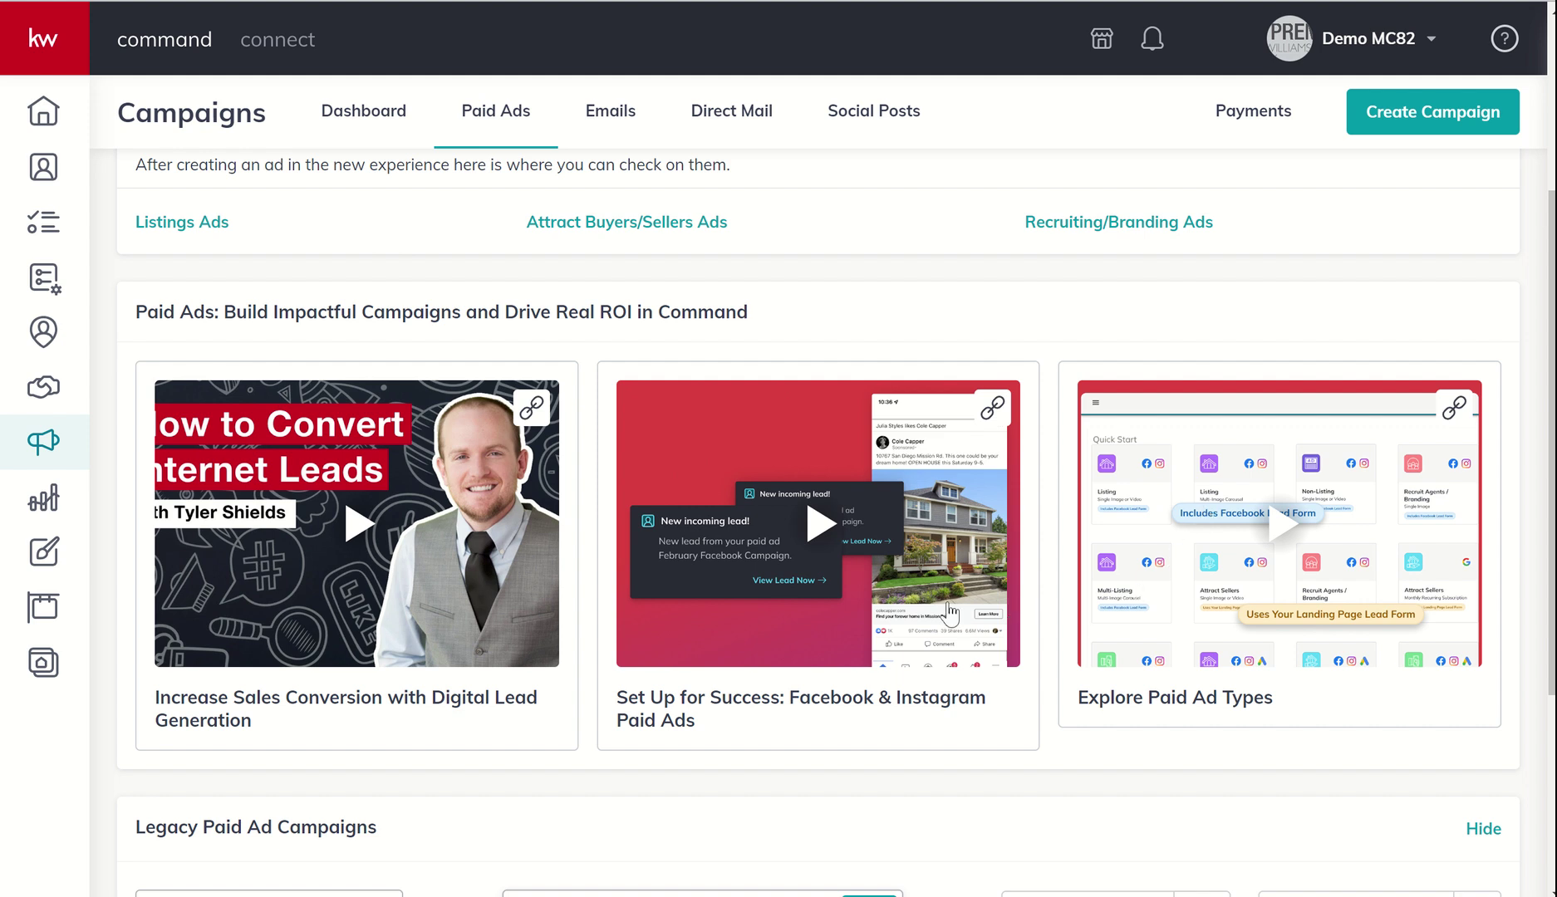
scroll(952, 613, "up", 4)
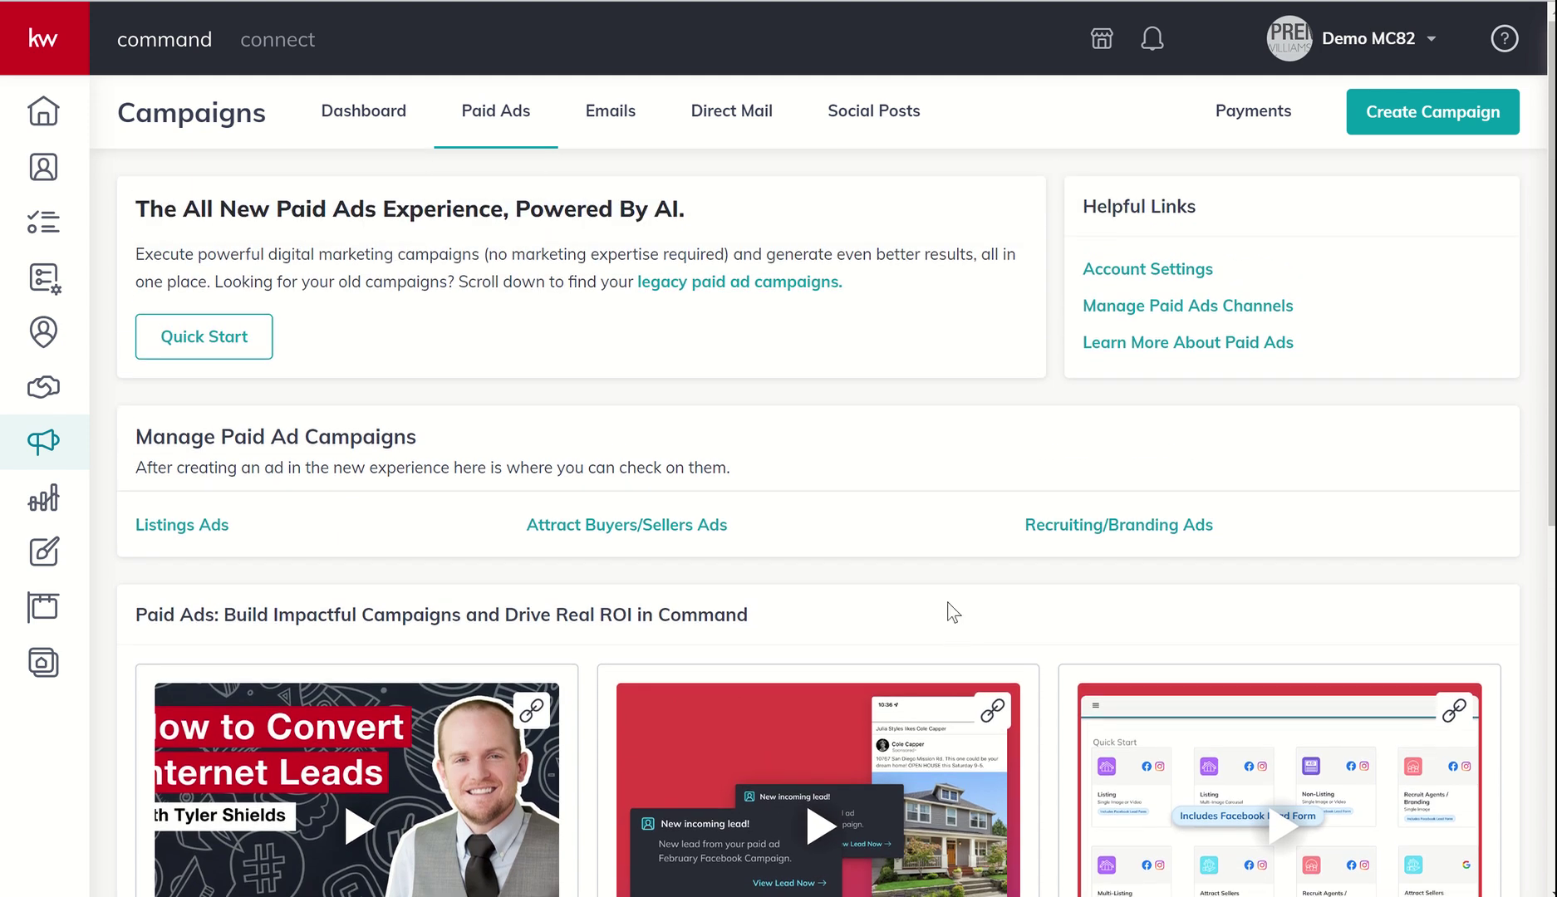
scroll(914, 582, "down", 8)
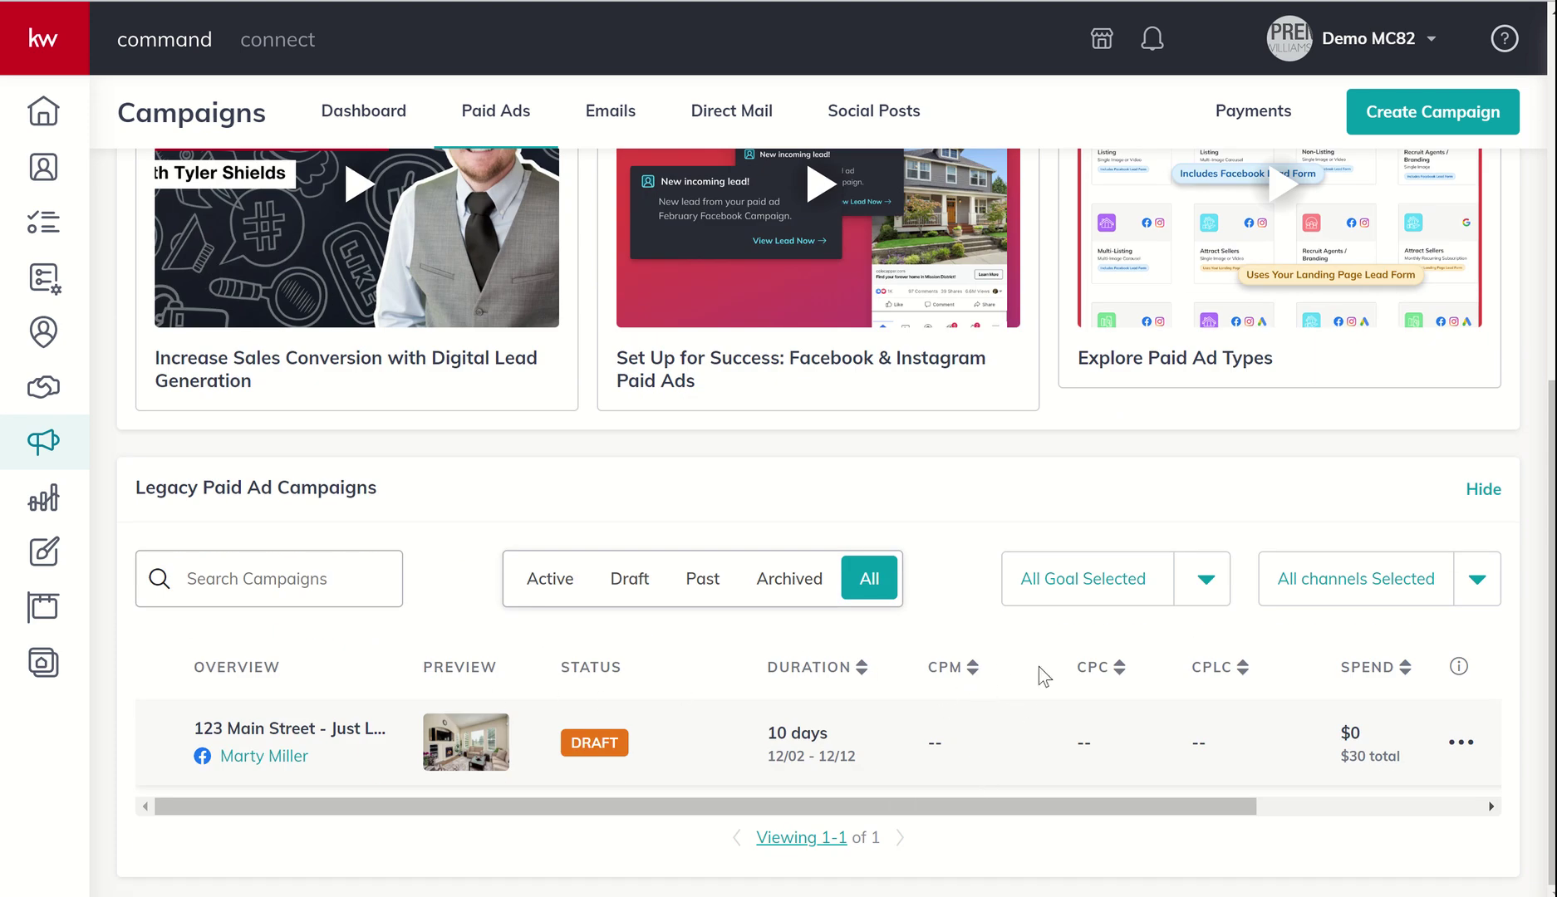
scroll(1043, 745, "up", 4)
scroll(1041, 739, "up", 4)
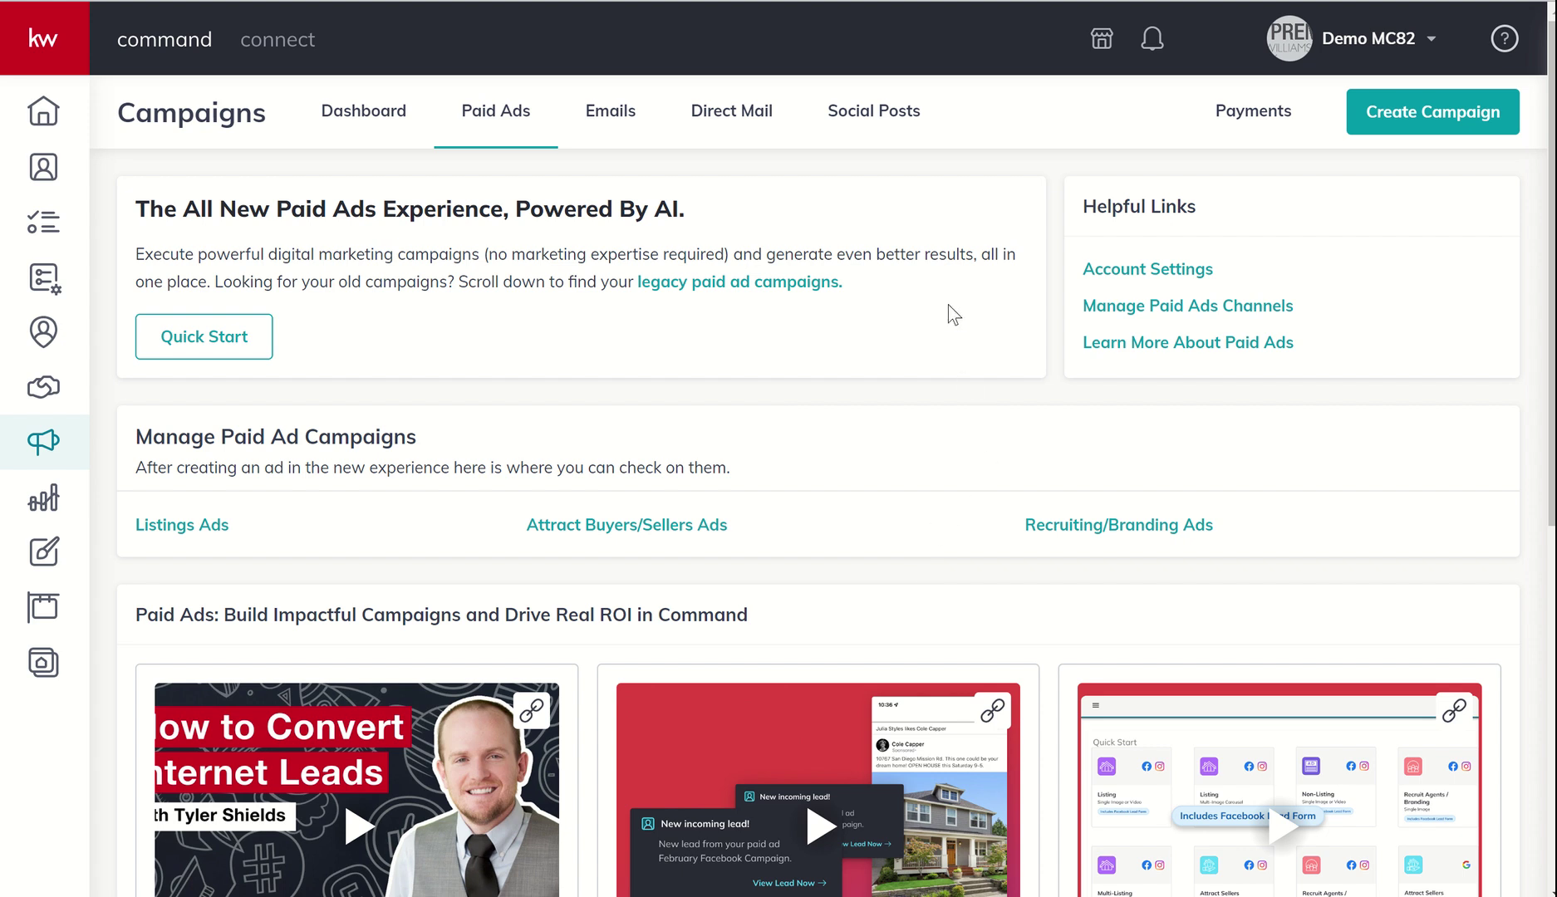
Step: Open Account Settings and expand Billing Details to reveal the empty Add New Card form
left_click(1108, 267)
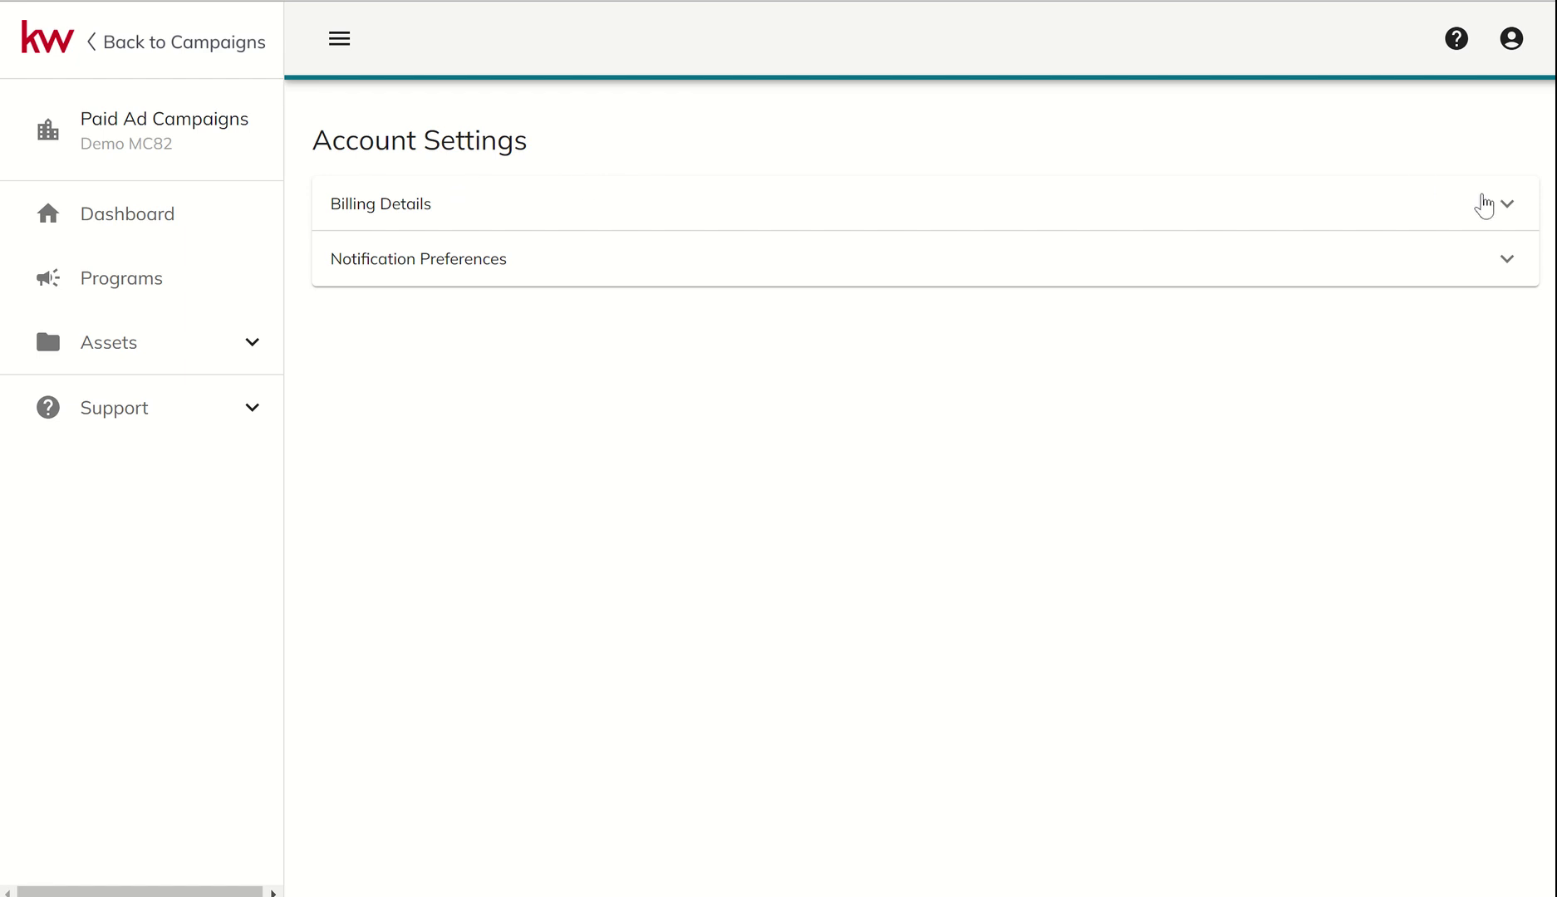
left_click(1504, 225)
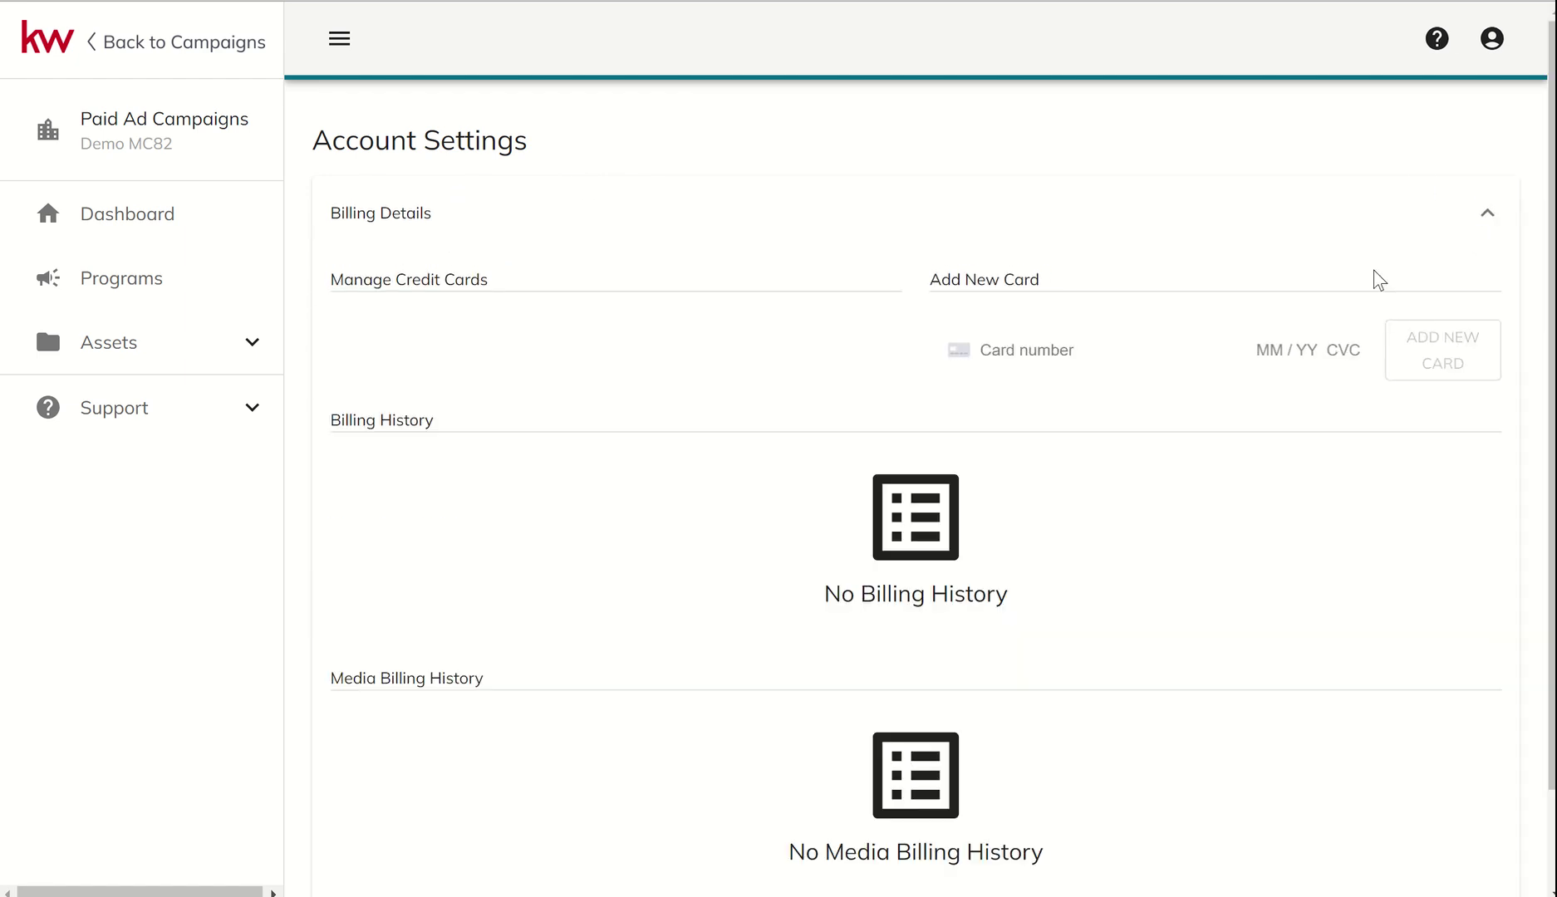
left_click(987, 348)
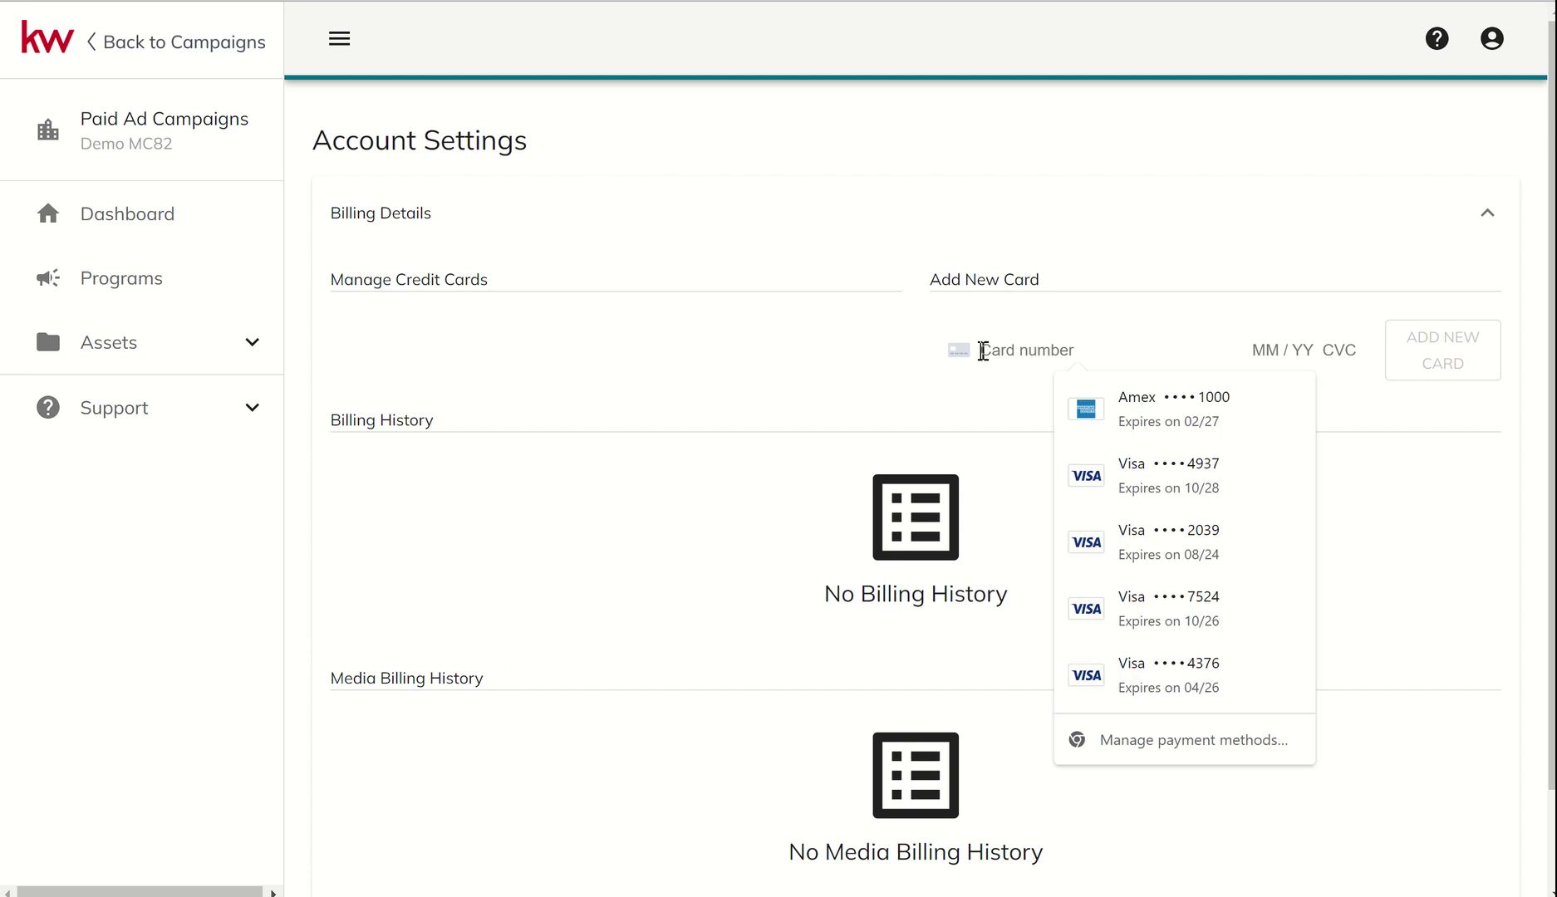
left_click(1101, 317)
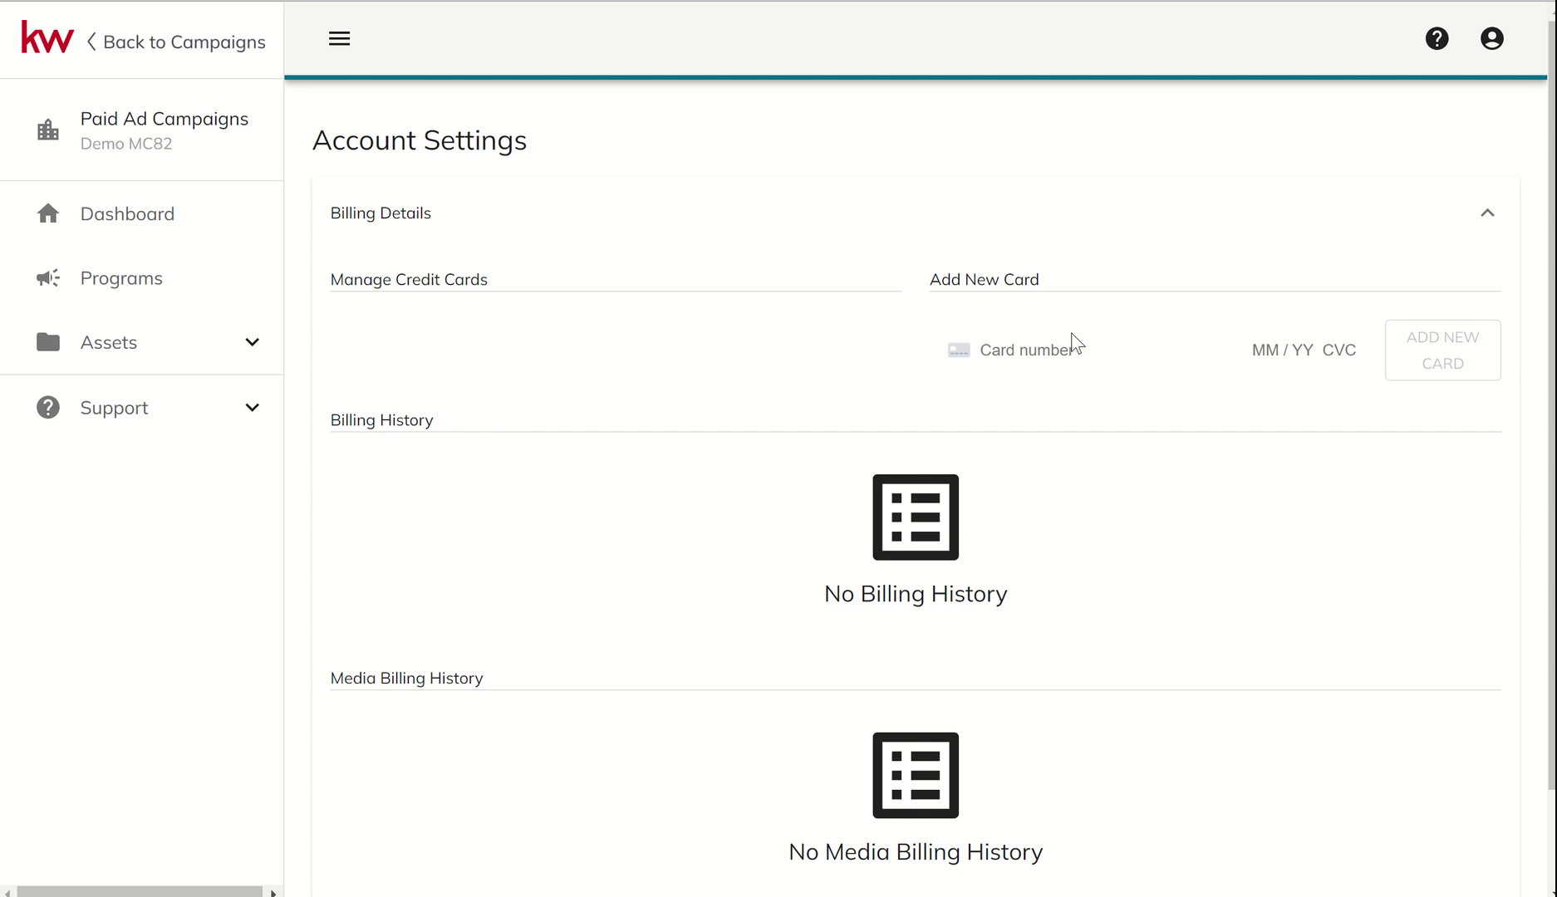
Step: Return to Campaigns and open Manage Paid Ads Channels to reach Add New Facebook Page
left_click(133, 45)
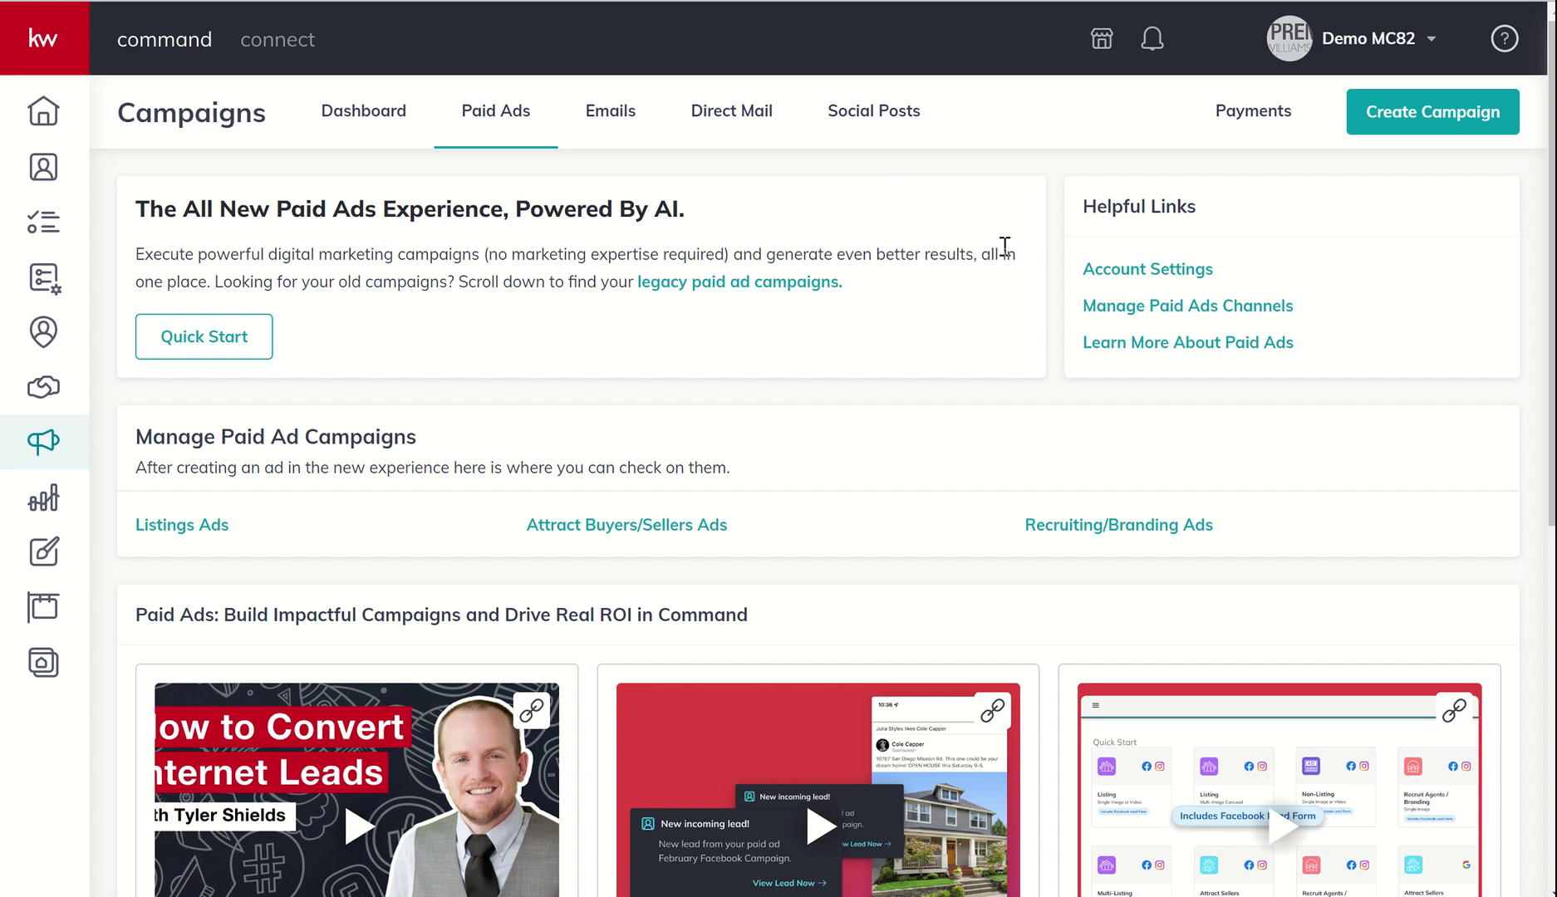
left_click(1181, 314)
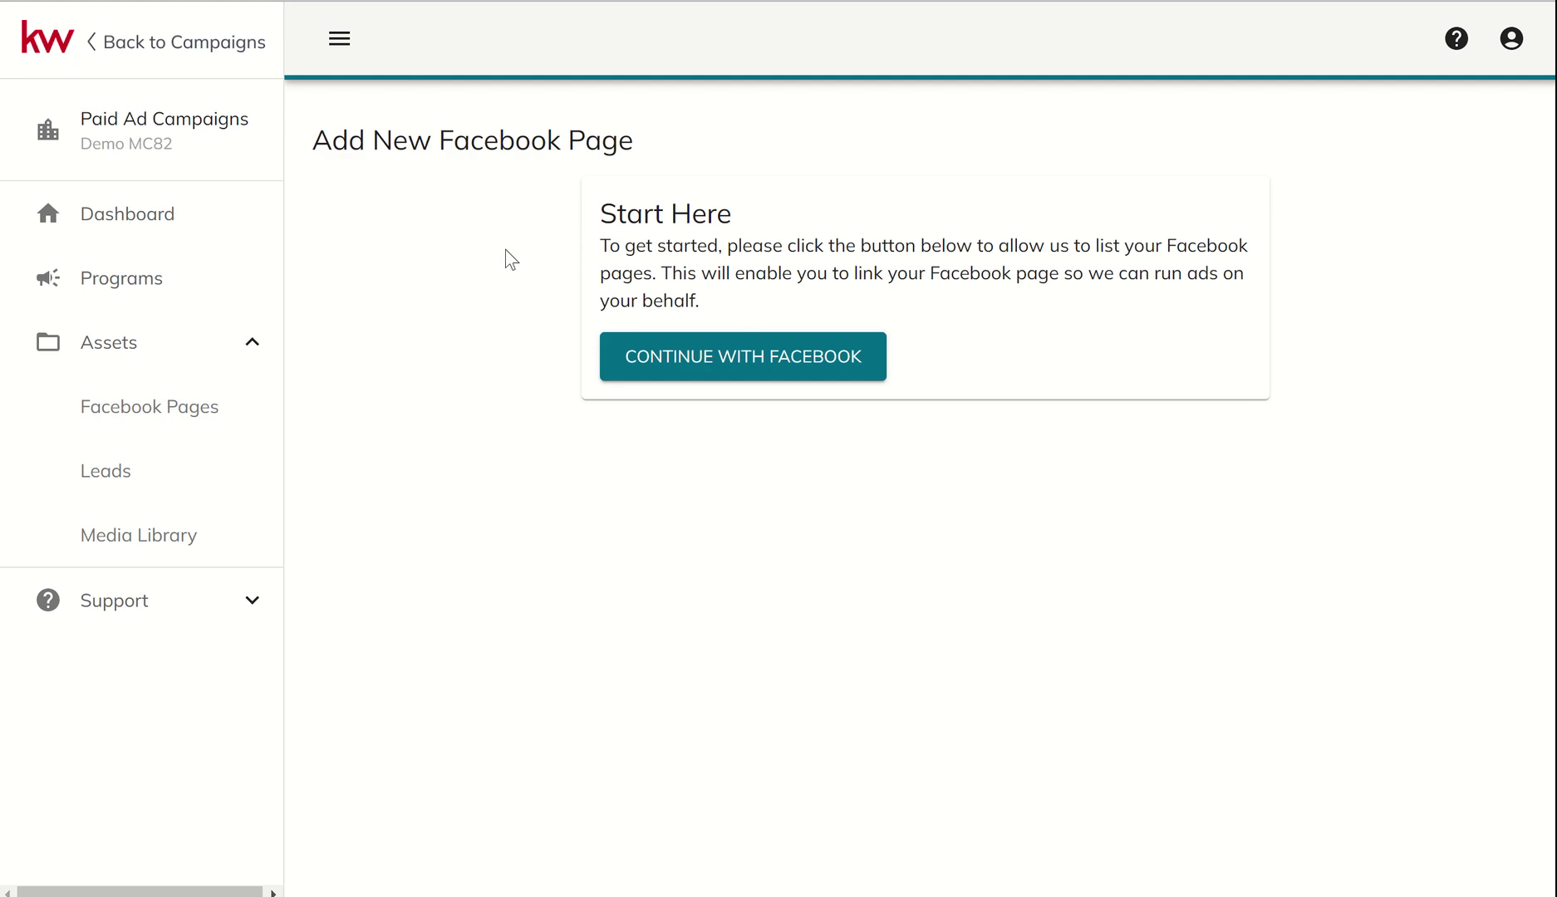
Step: Continue with Facebook and reconnect the profile to Campaign Connect, then acknowledge the confirmation
left_click(703, 358)
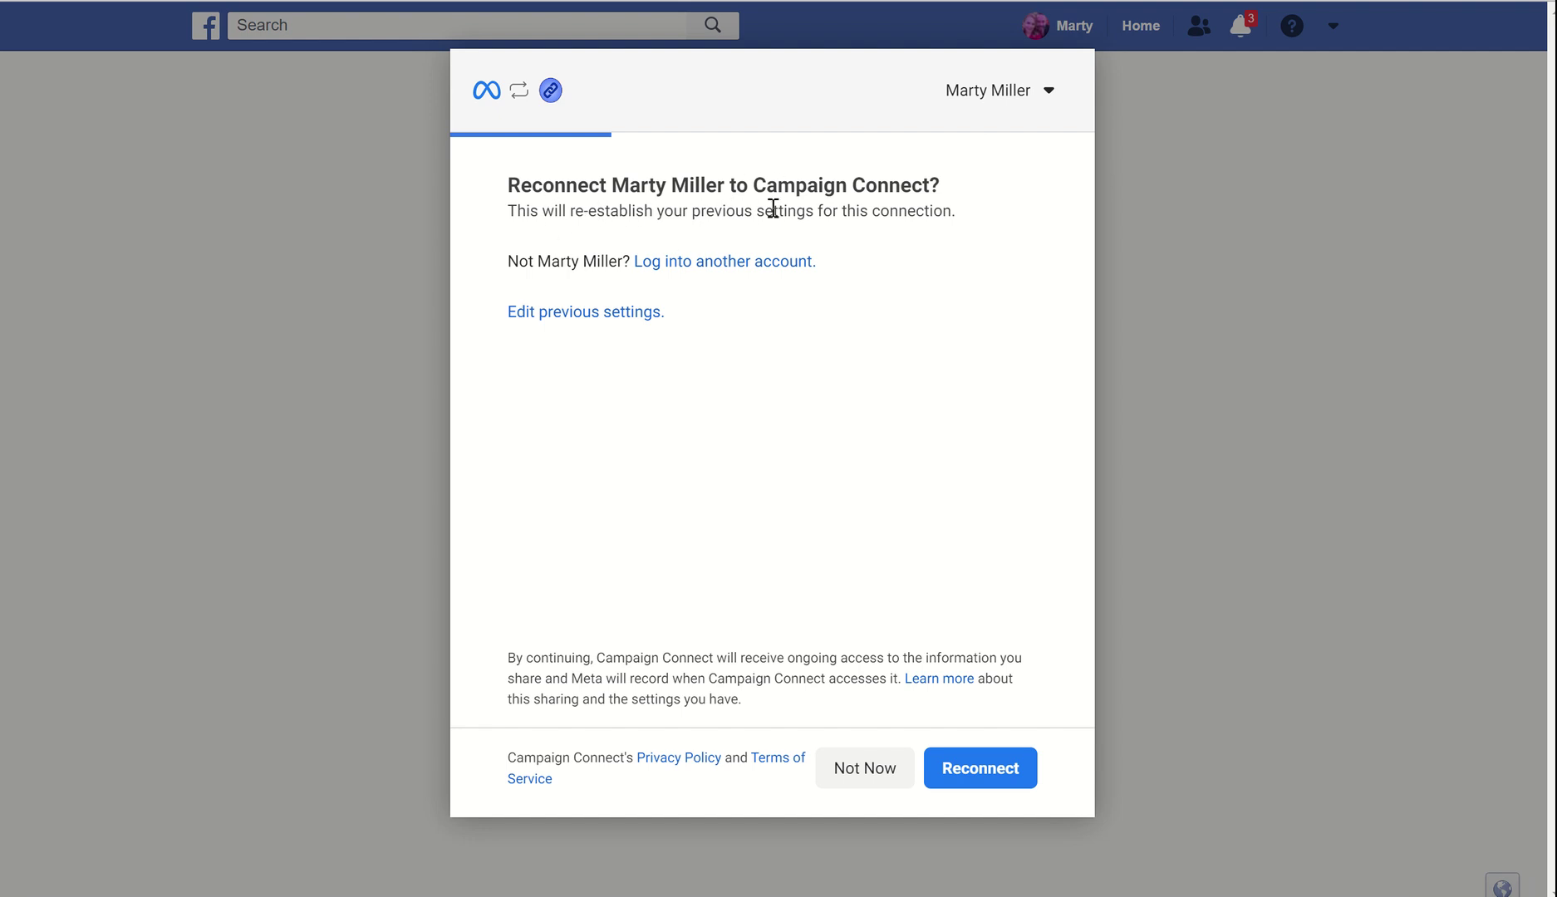
left_click(959, 776)
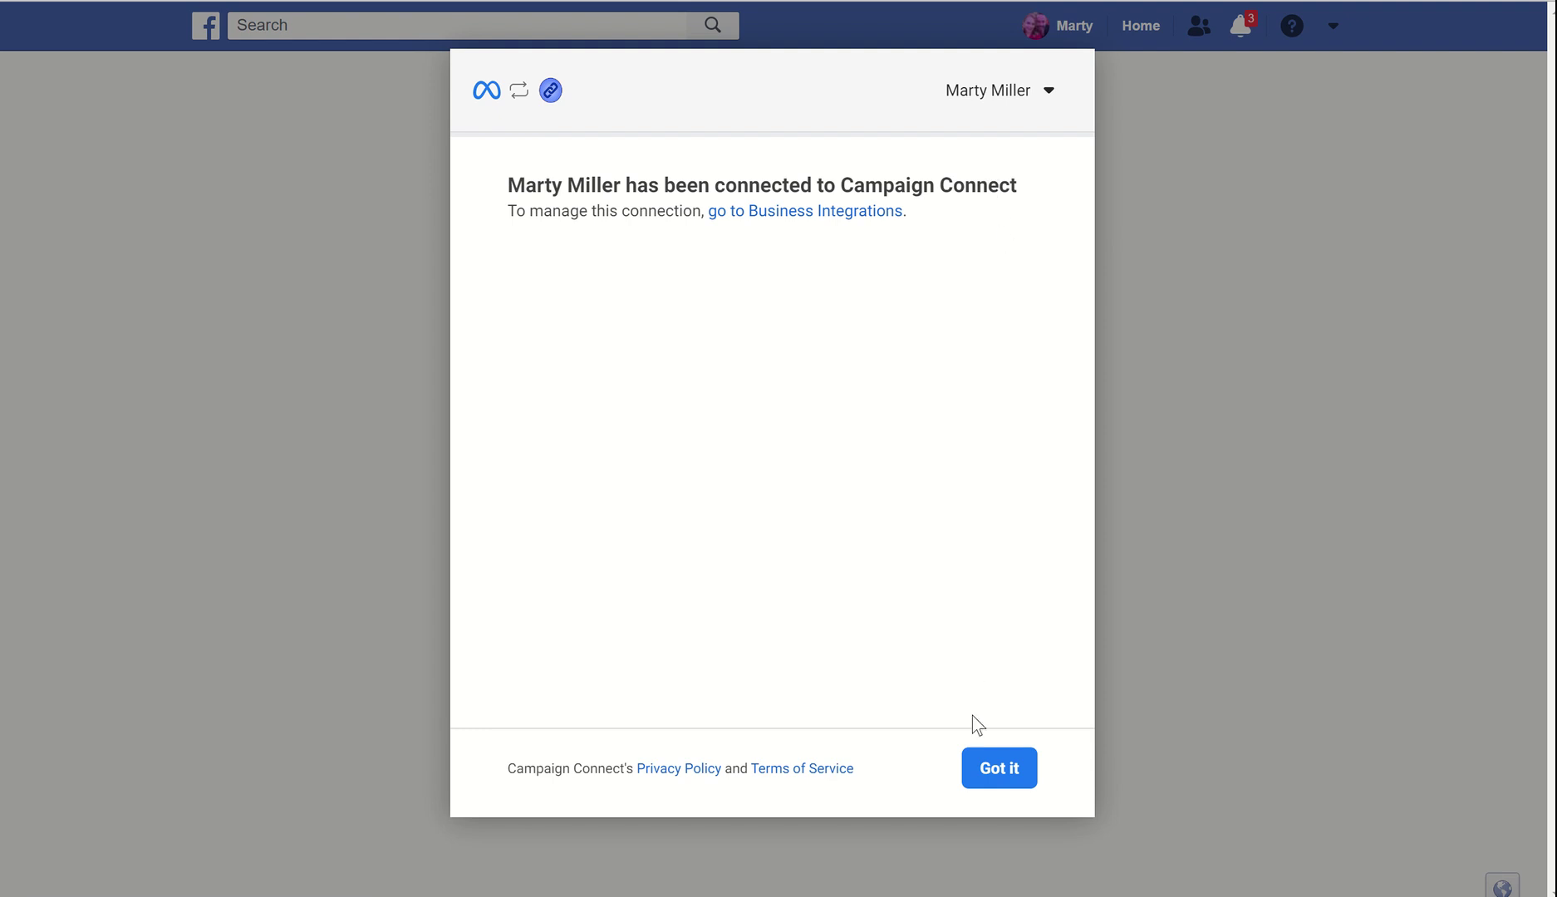
left_click(985, 776)
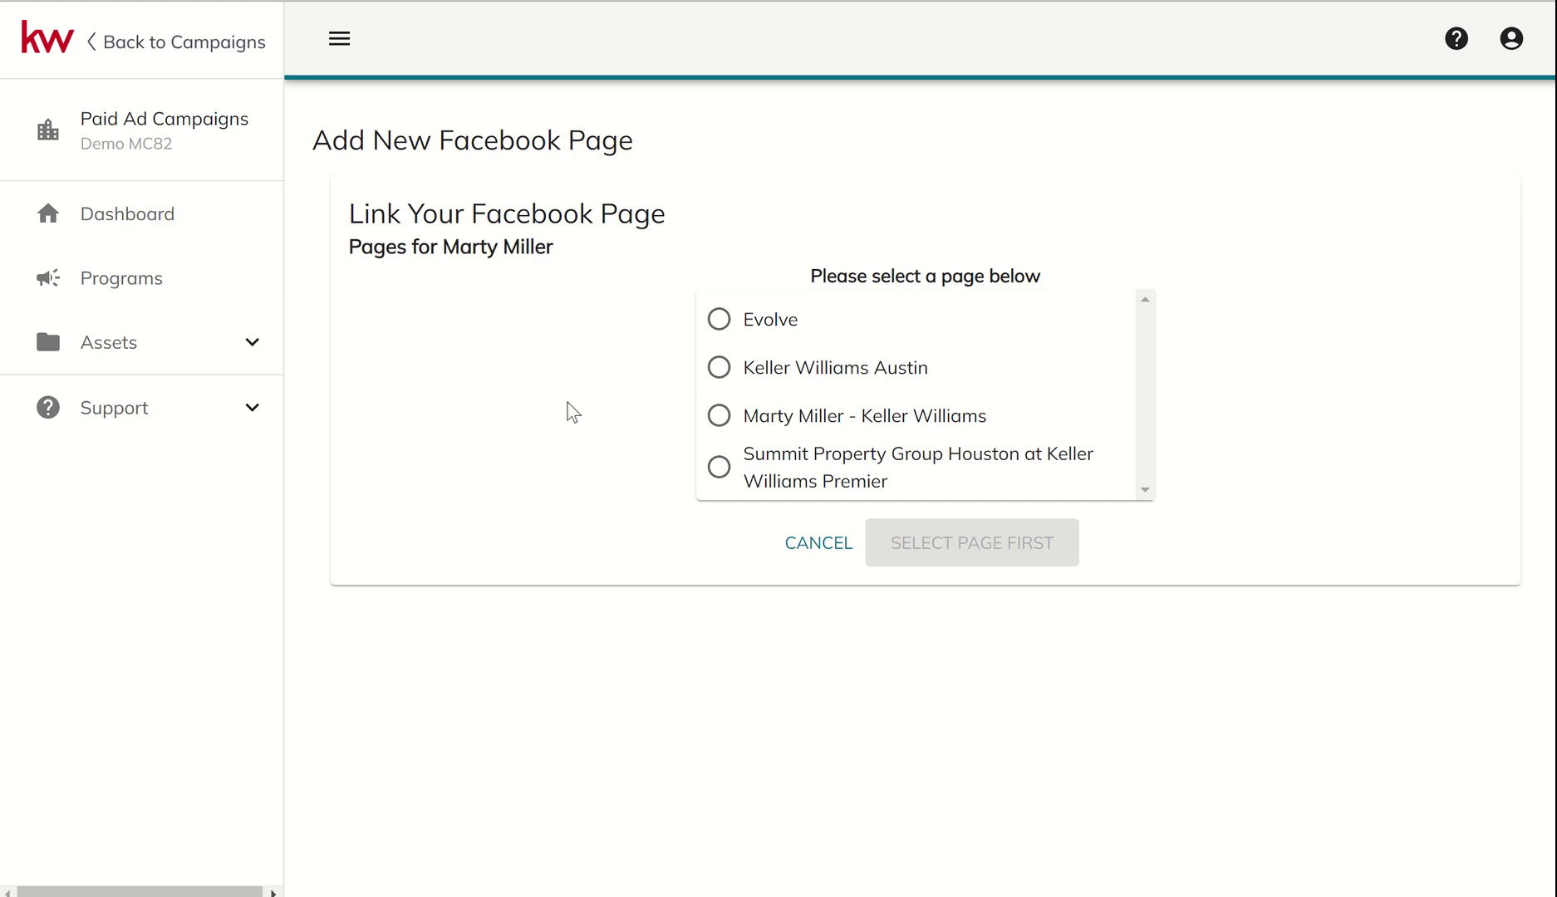
Step: Select and link the Summit Property Group Houston at Keller Williams Premier page
left_click(718, 471)
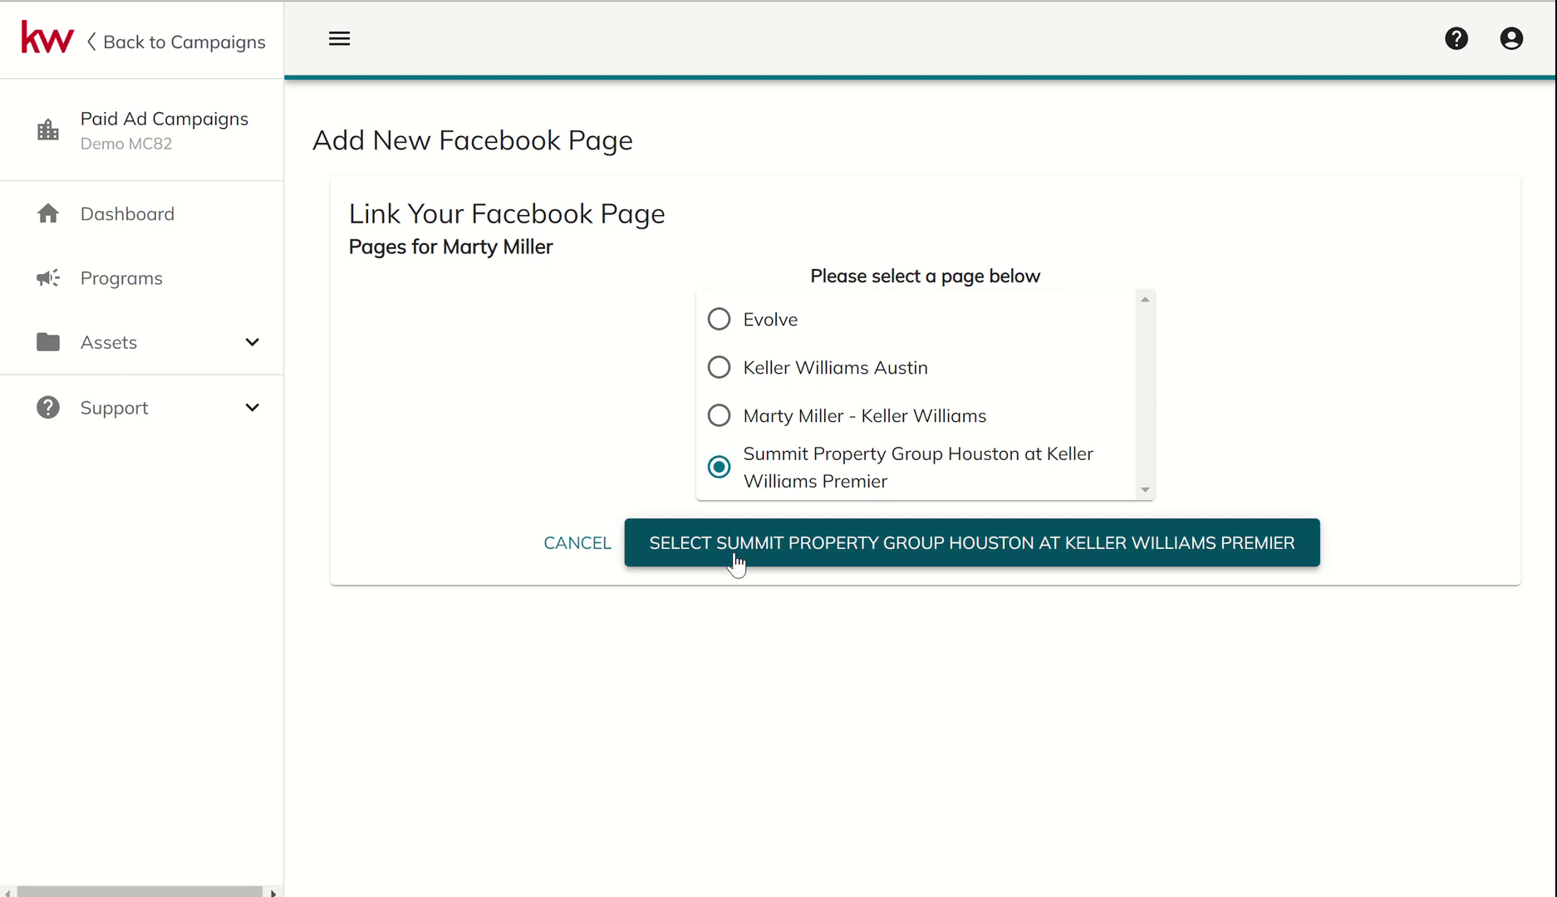
left_click(793, 556)
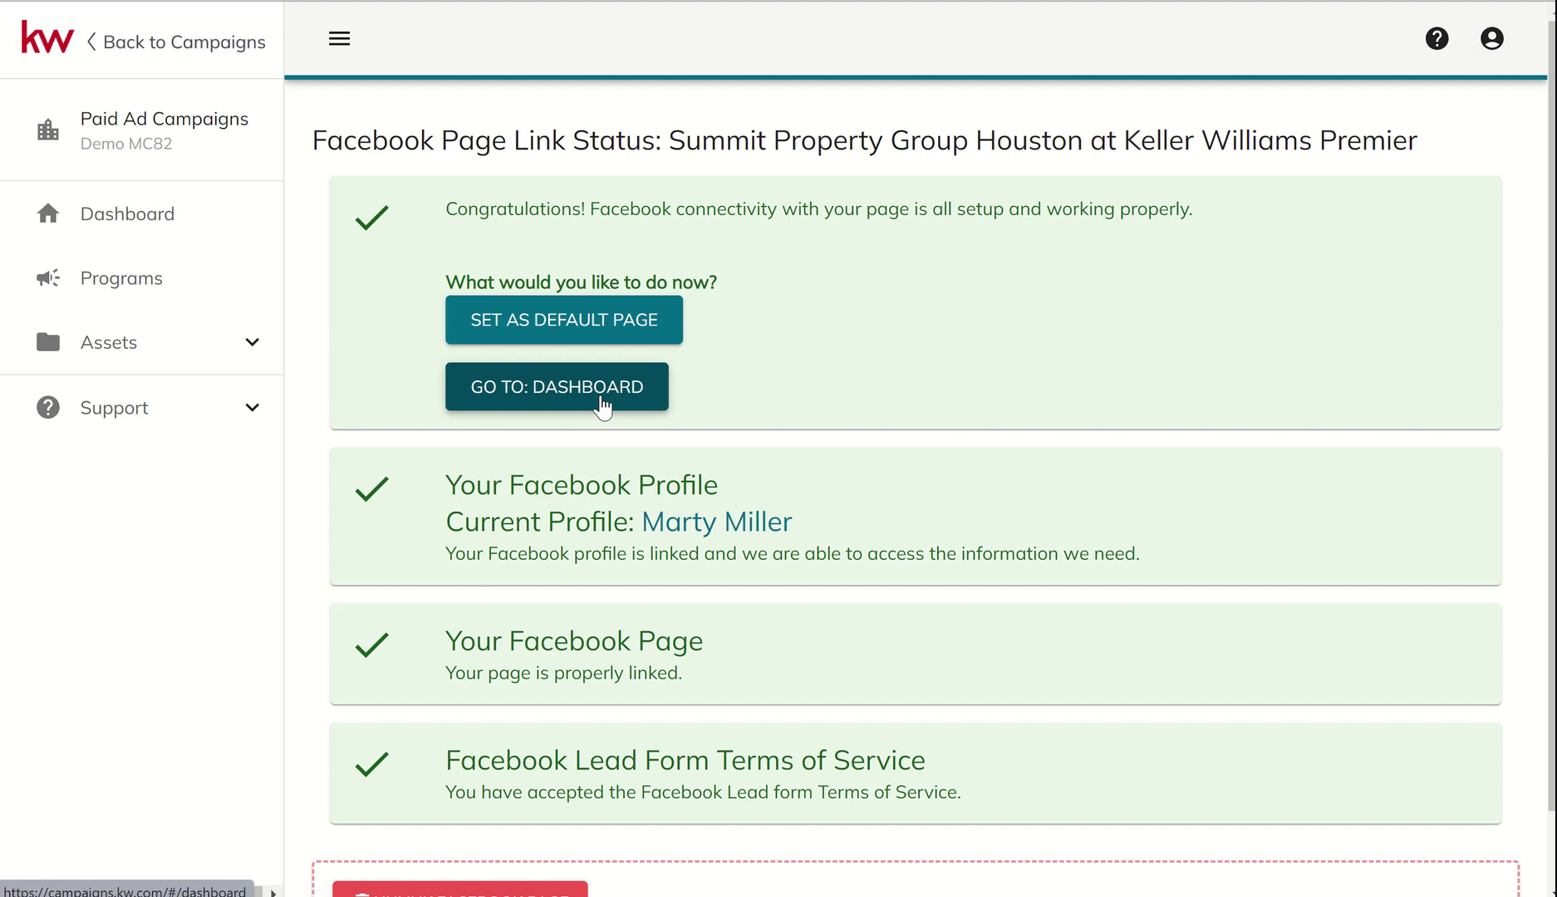
scroll(728, 411, "down", 1)
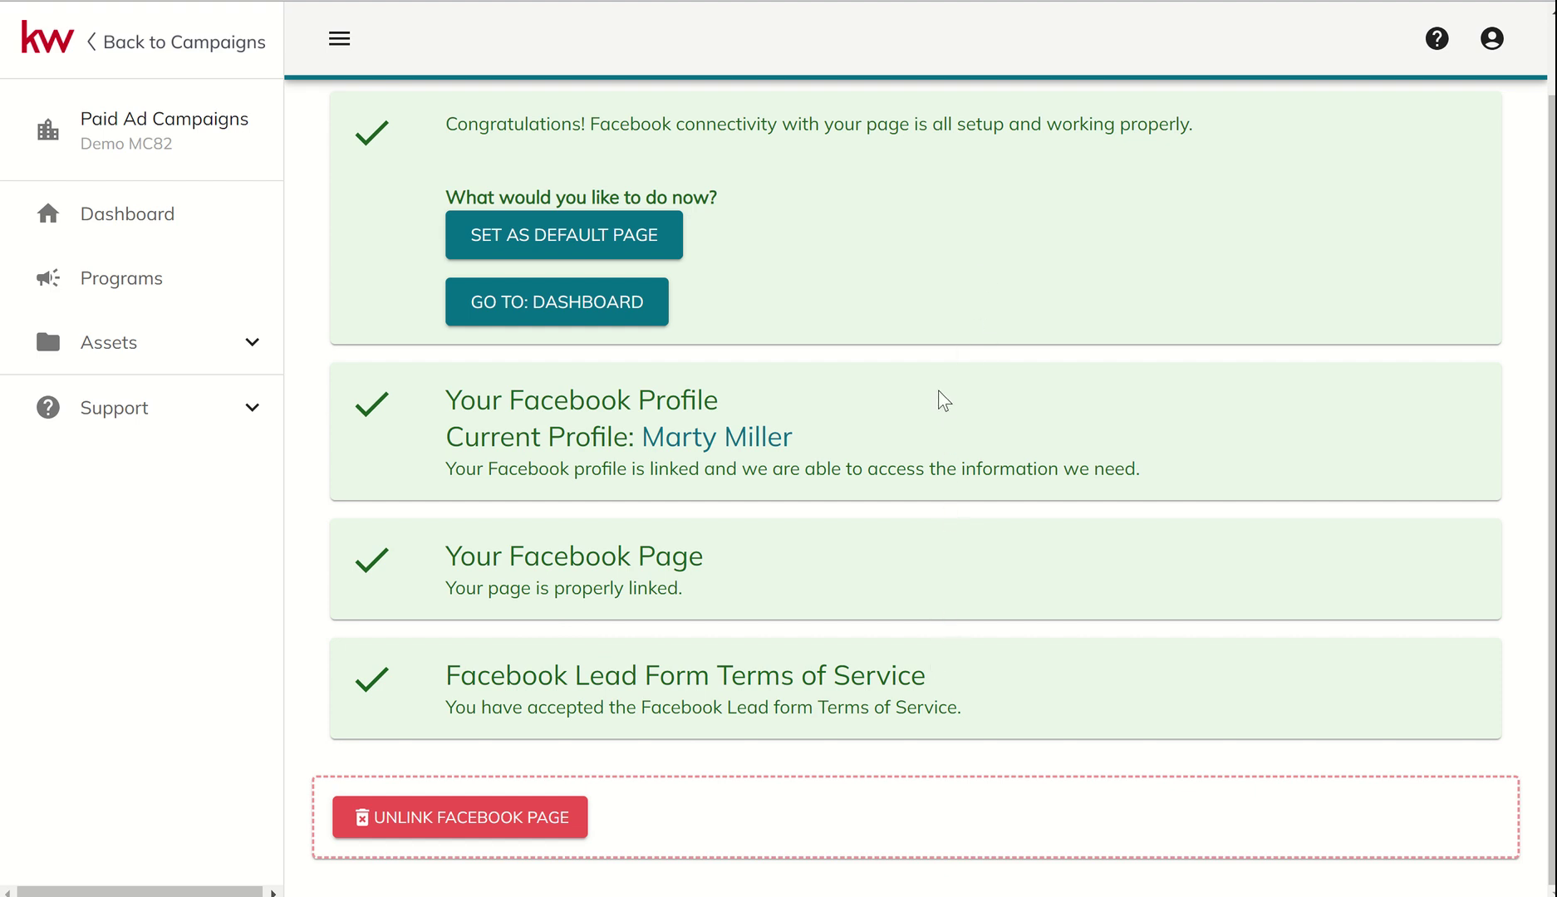
scroll(942, 382, "up", 1)
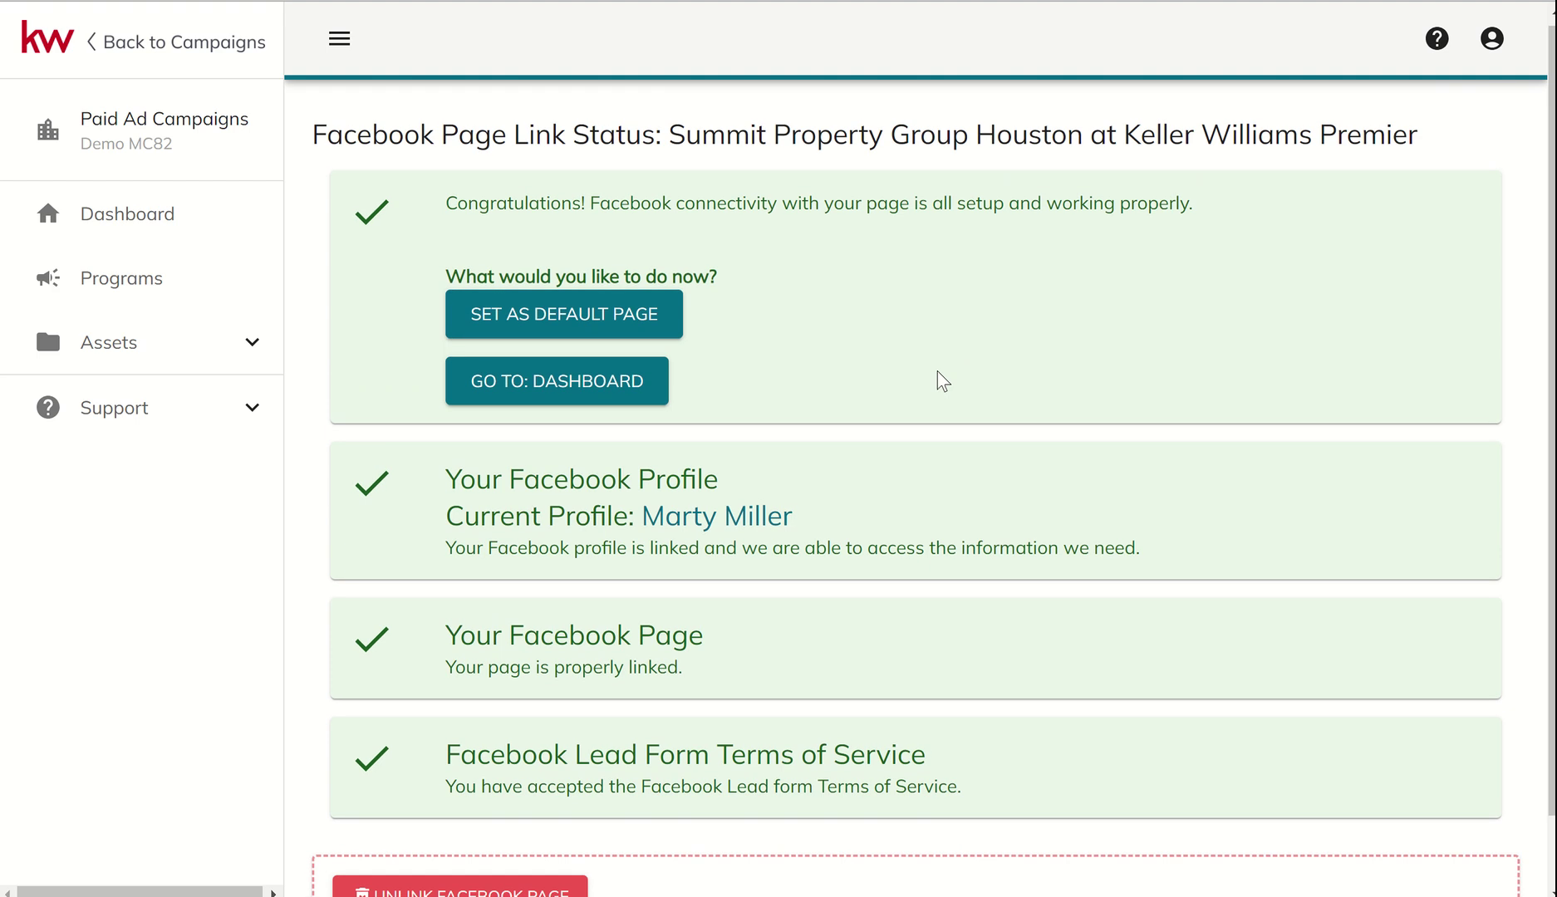
scroll(942, 381, "down", 1)
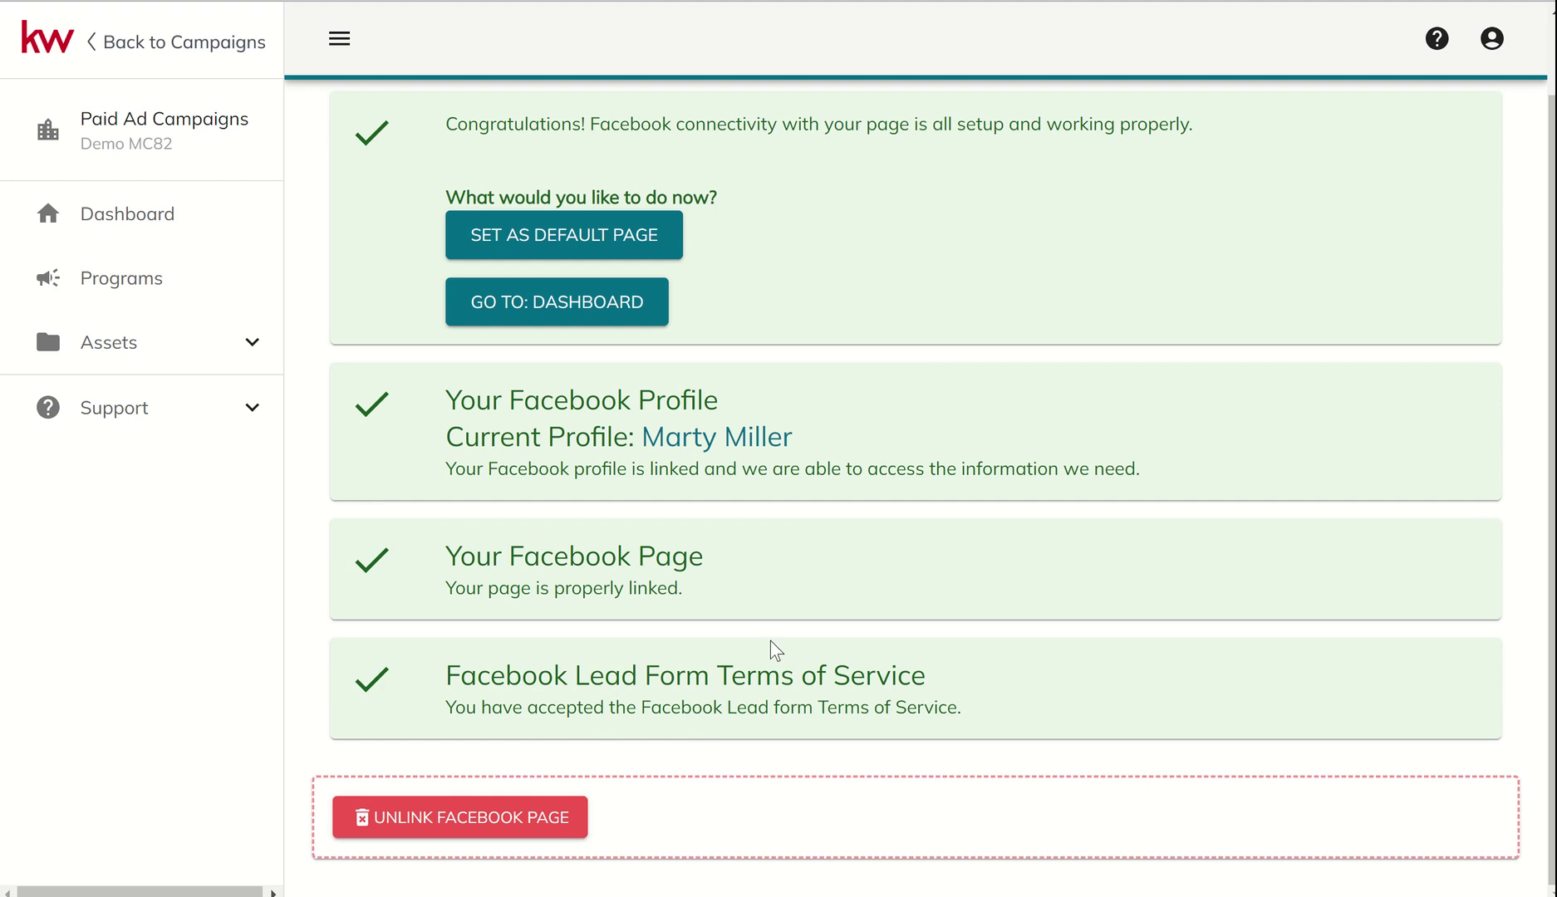
scroll(835, 582, "up", 1)
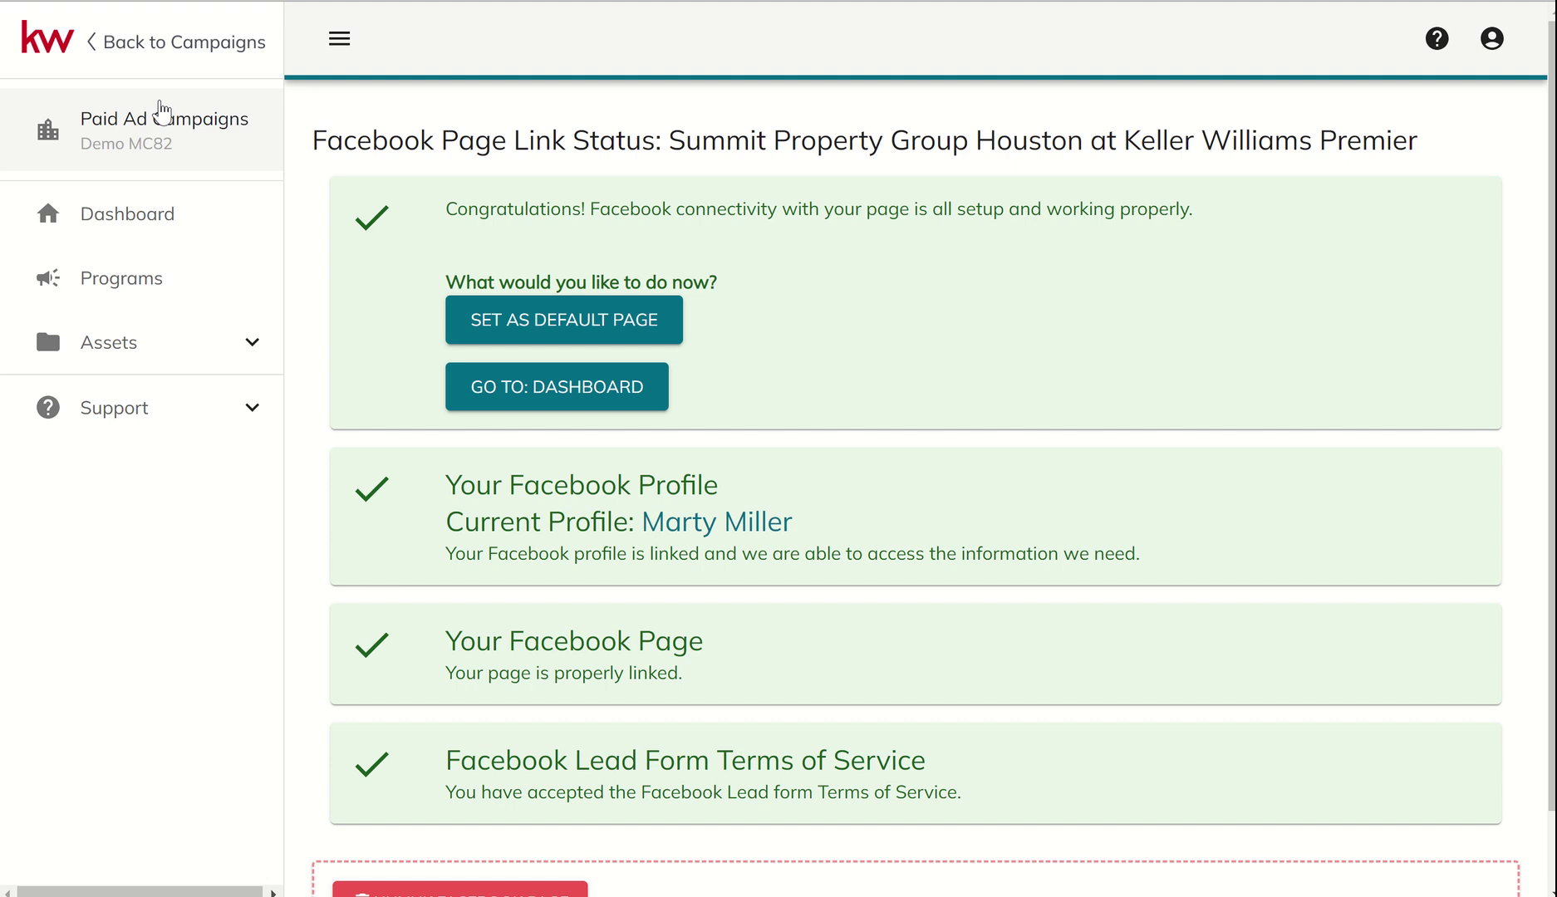
Step: Open the Dashboard and scroll through the 12 Quick Start campaign objectives
left_click(115, 226)
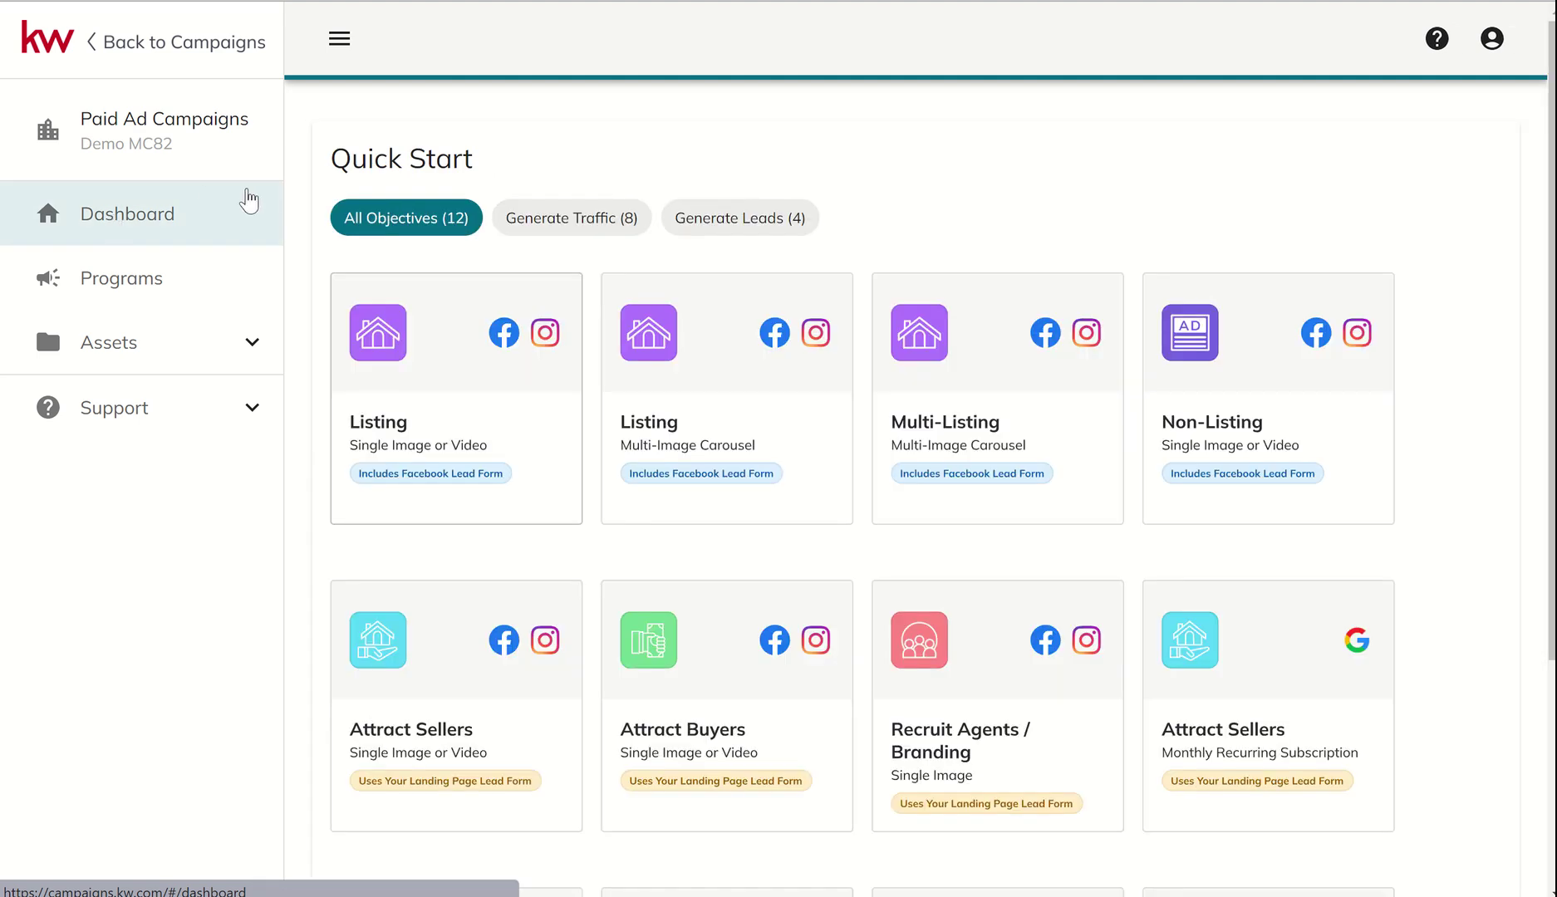
scroll(1087, 164, "down", 3)
scroll(1086, 165, "down", 2)
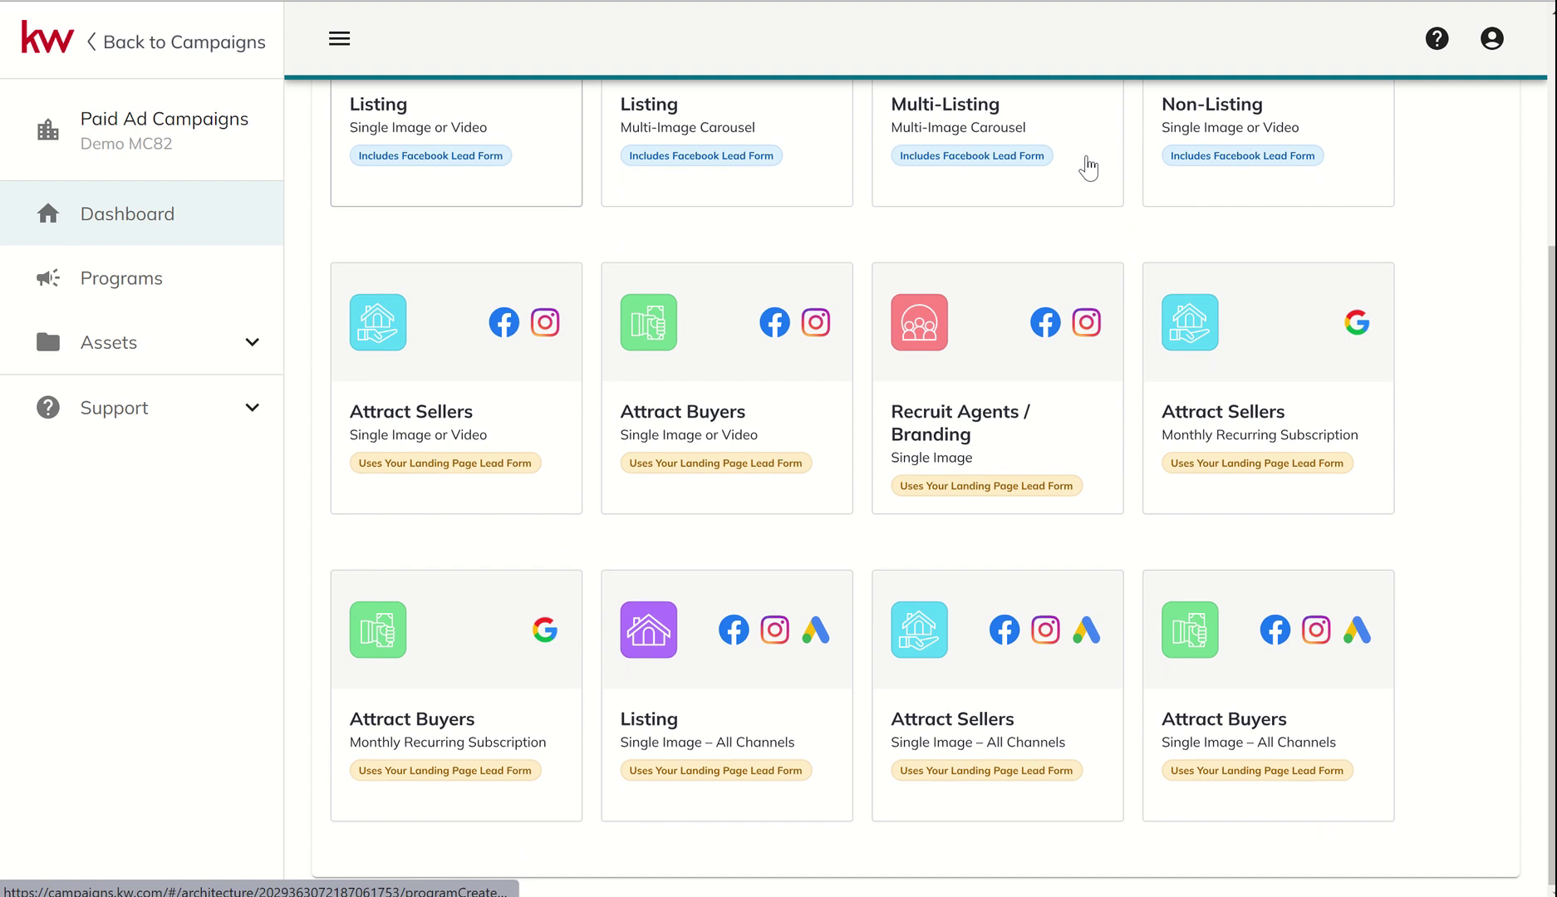
scroll(1088, 168, "up", 3)
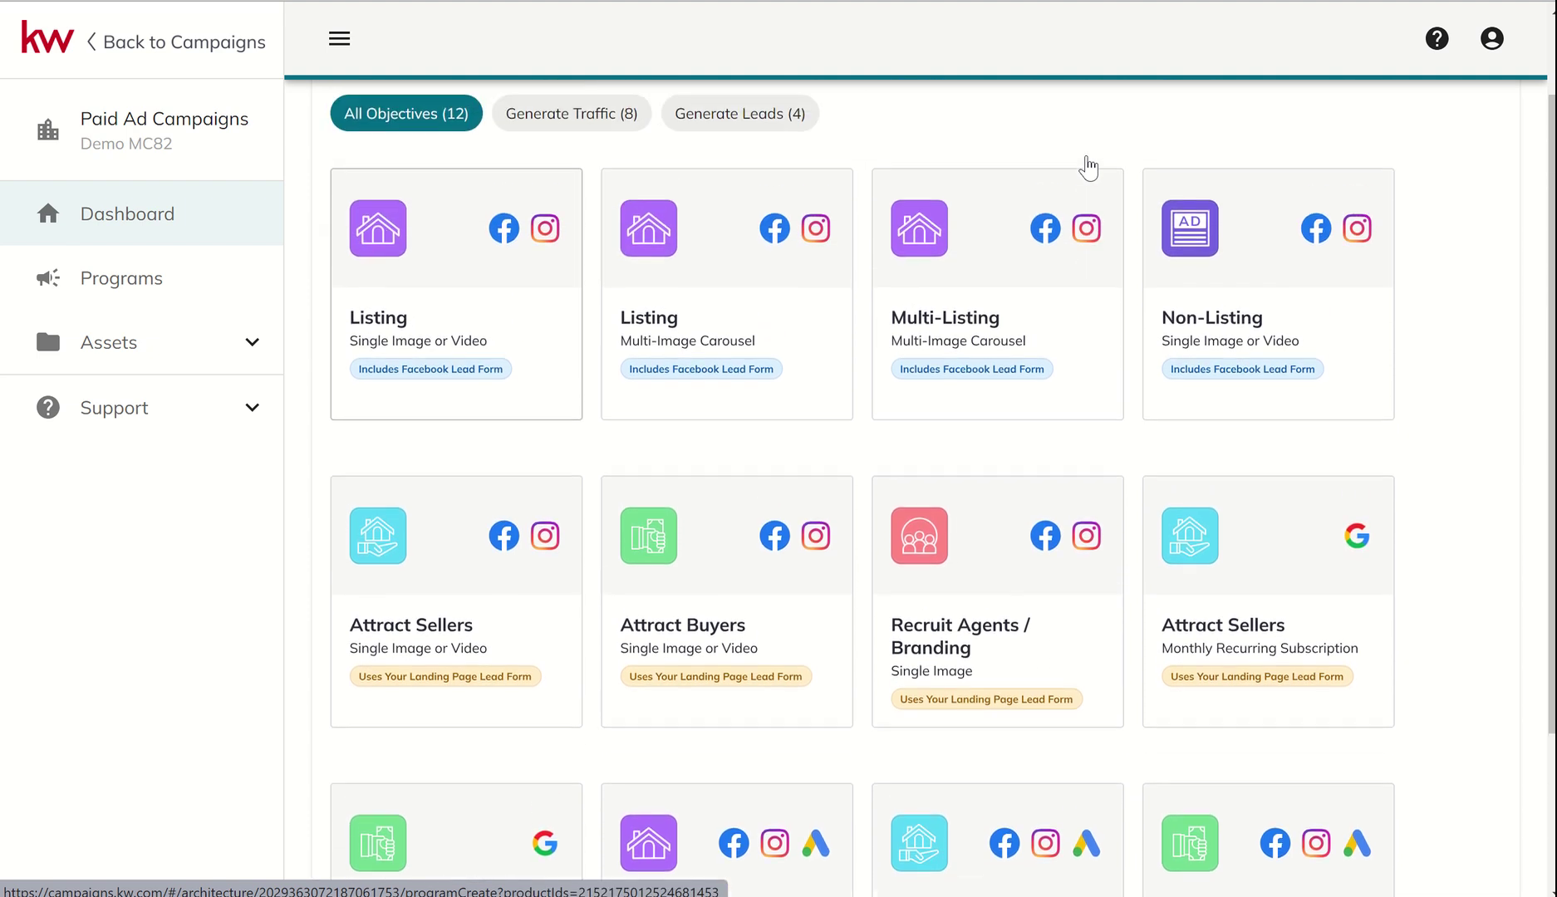
scroll(1088, 167, "up", 1)
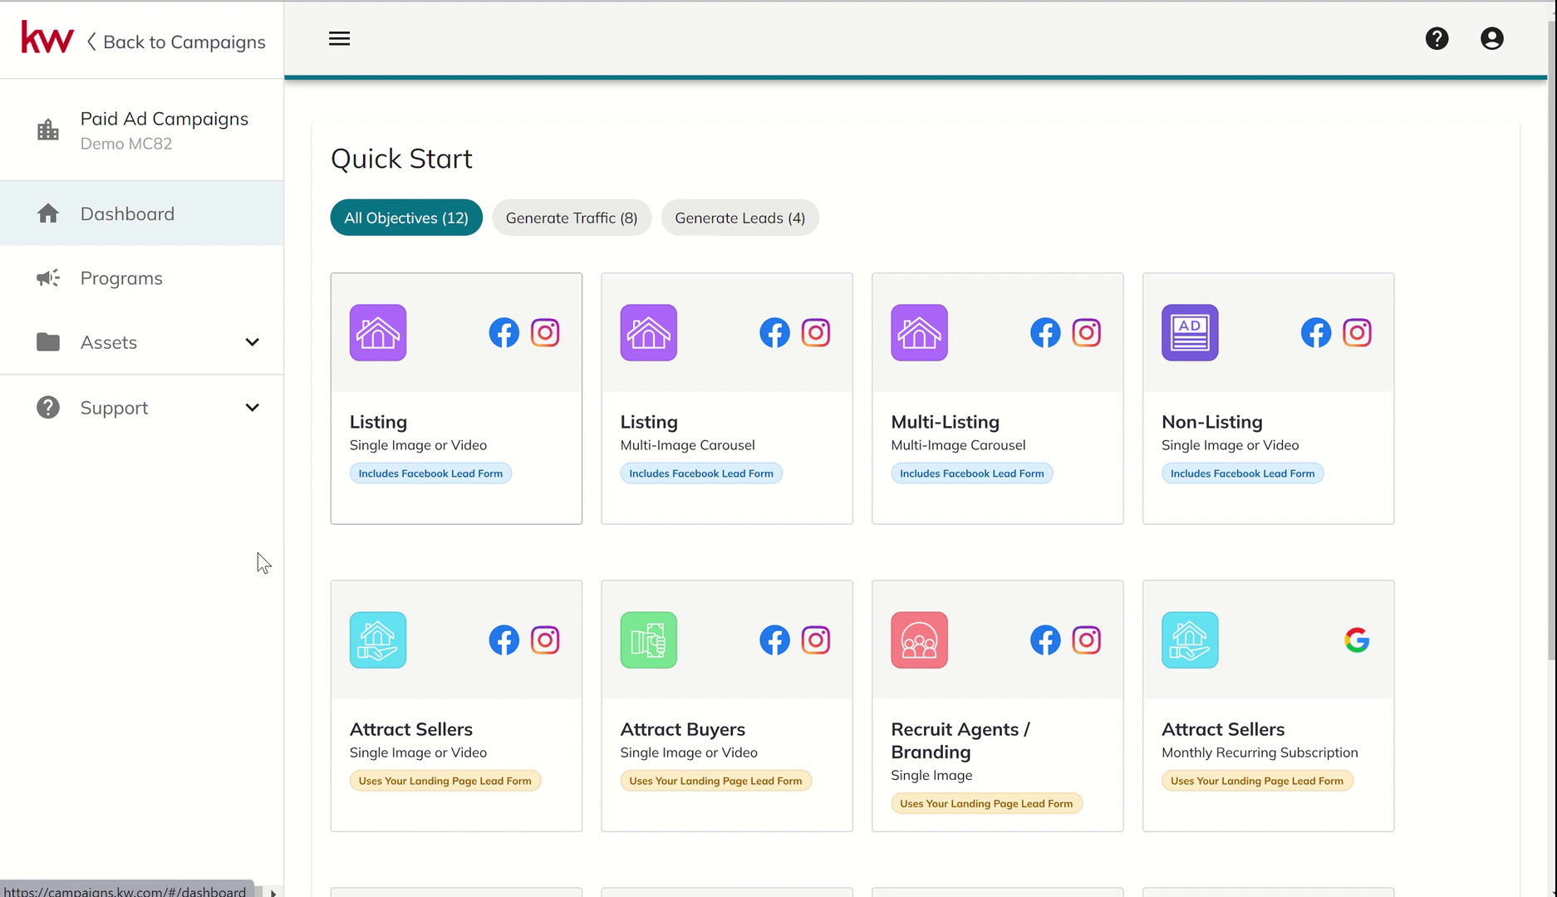
scroll(480, 555, "down", 3)
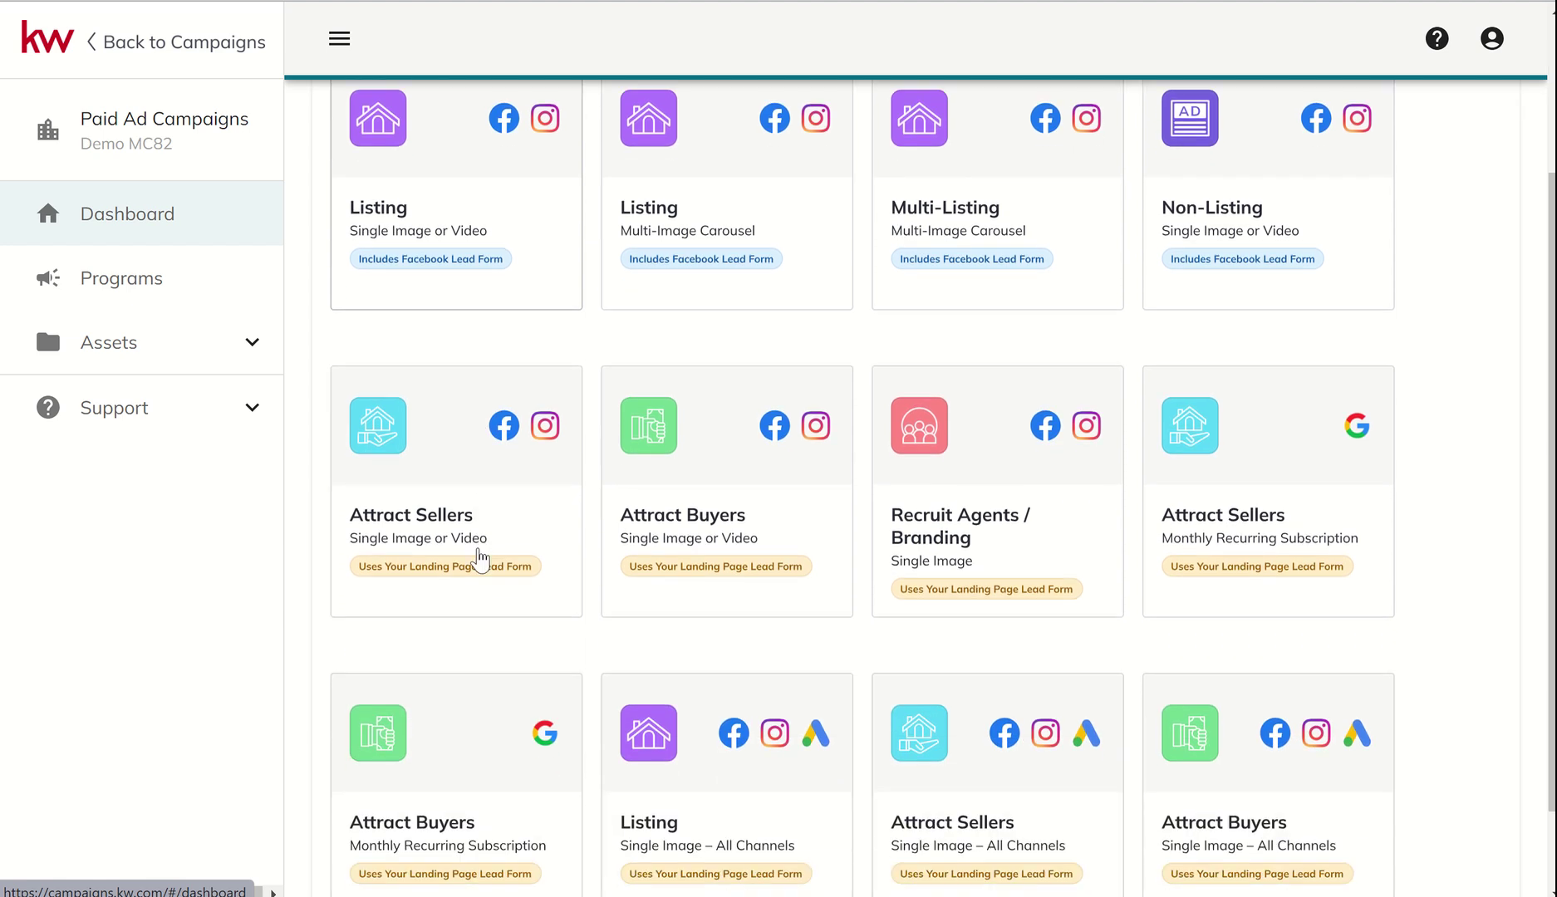
scroll(479, 555, "down", 2)
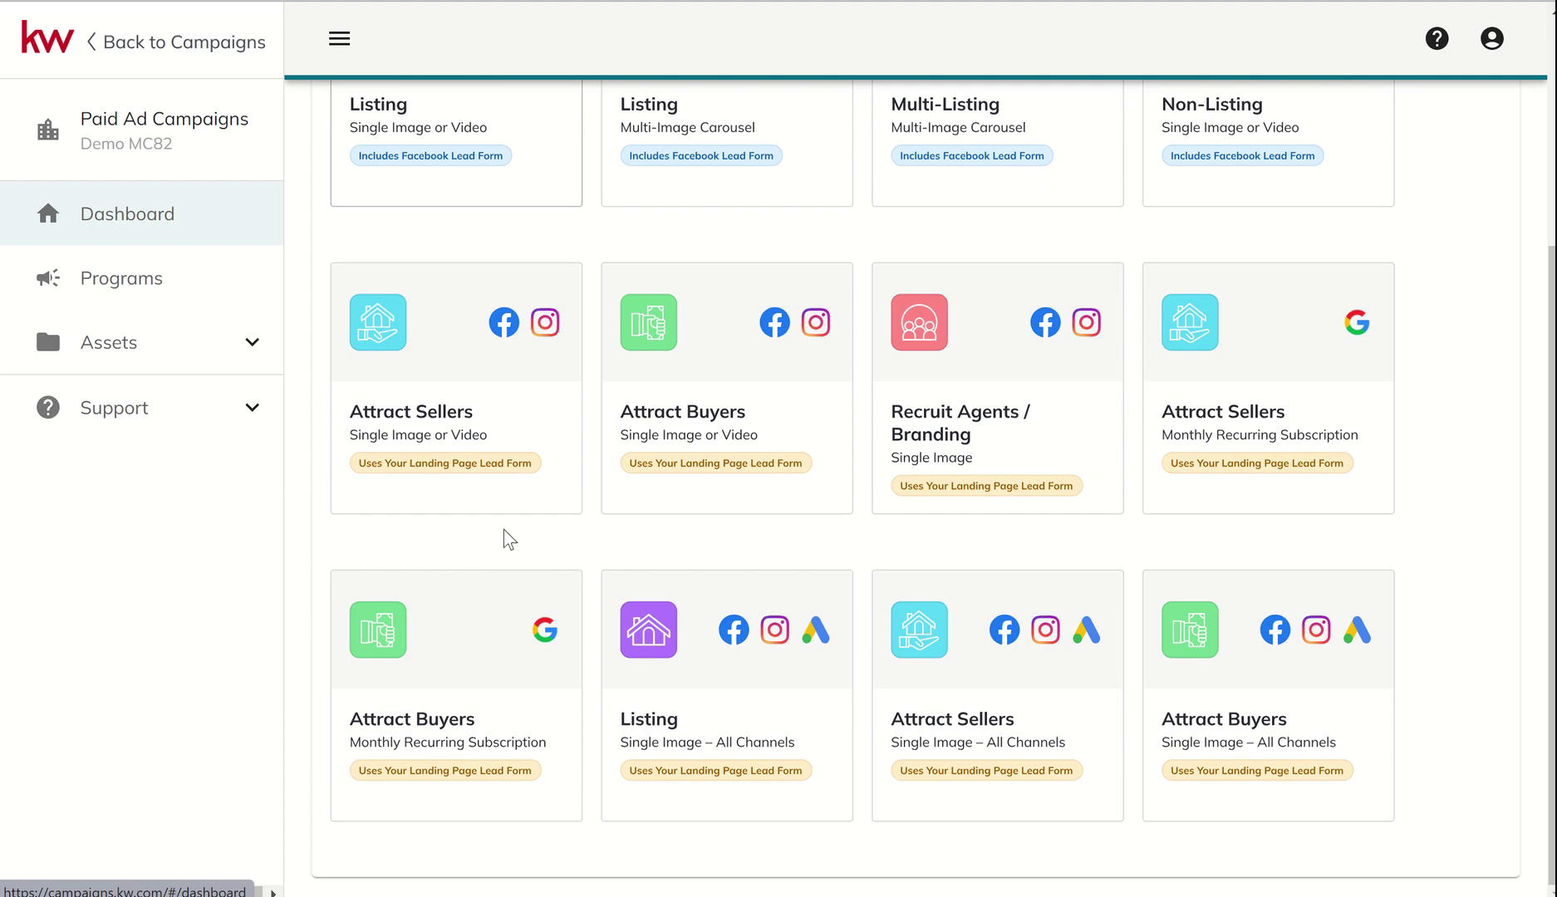
scroll(509, 539, "up", 2)
scroll(505, 541, "down", 2)
scroll(507, 540, "down", 1)
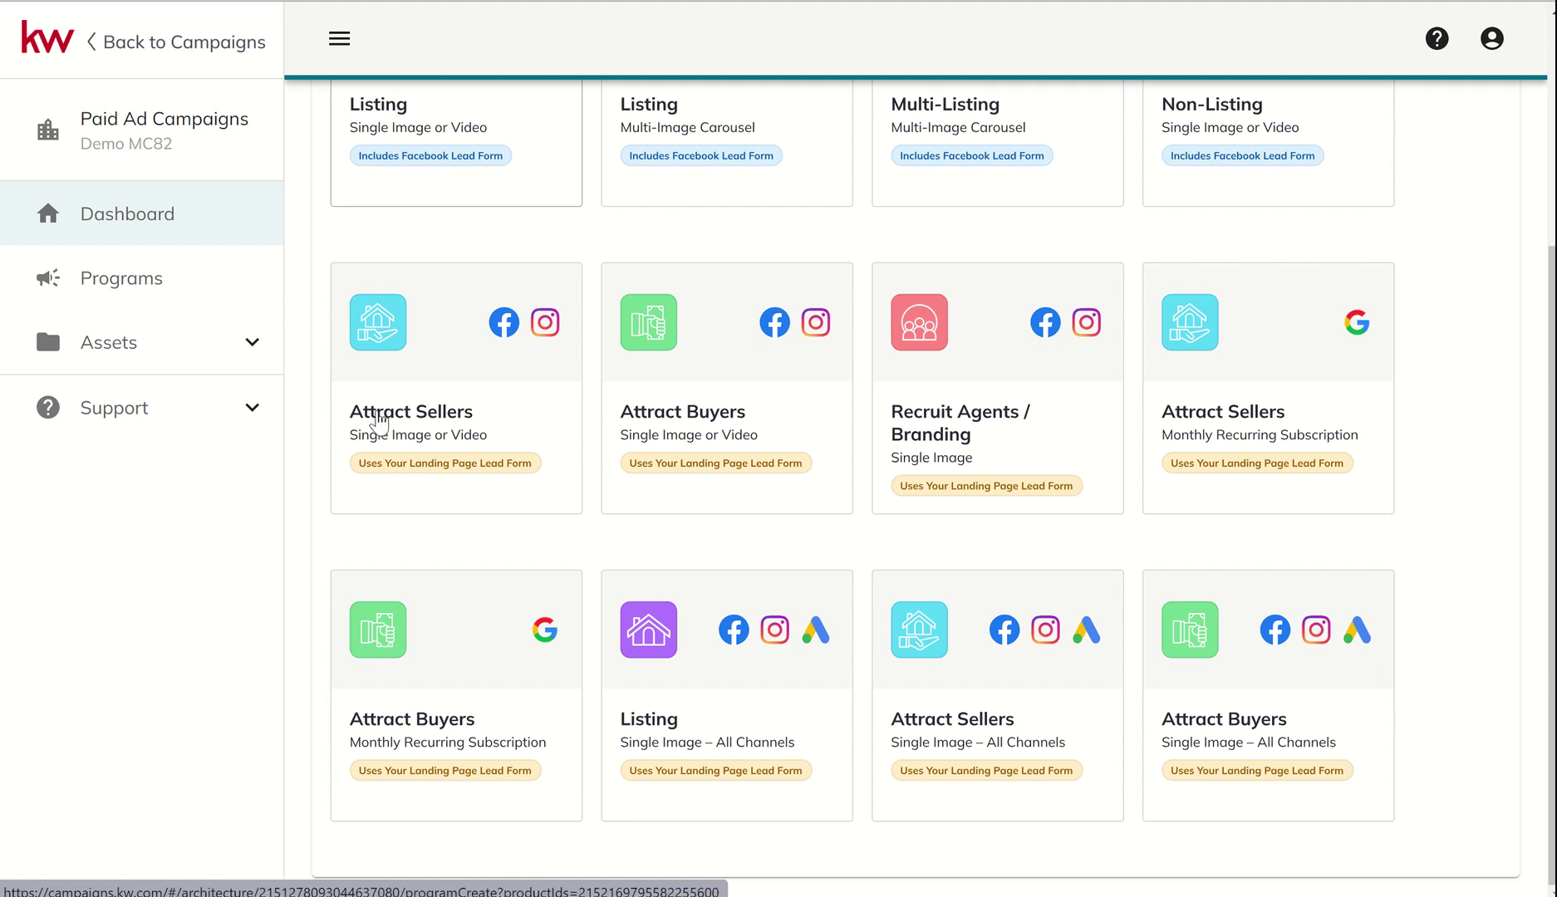
scroll(370, 414, "up", 3)
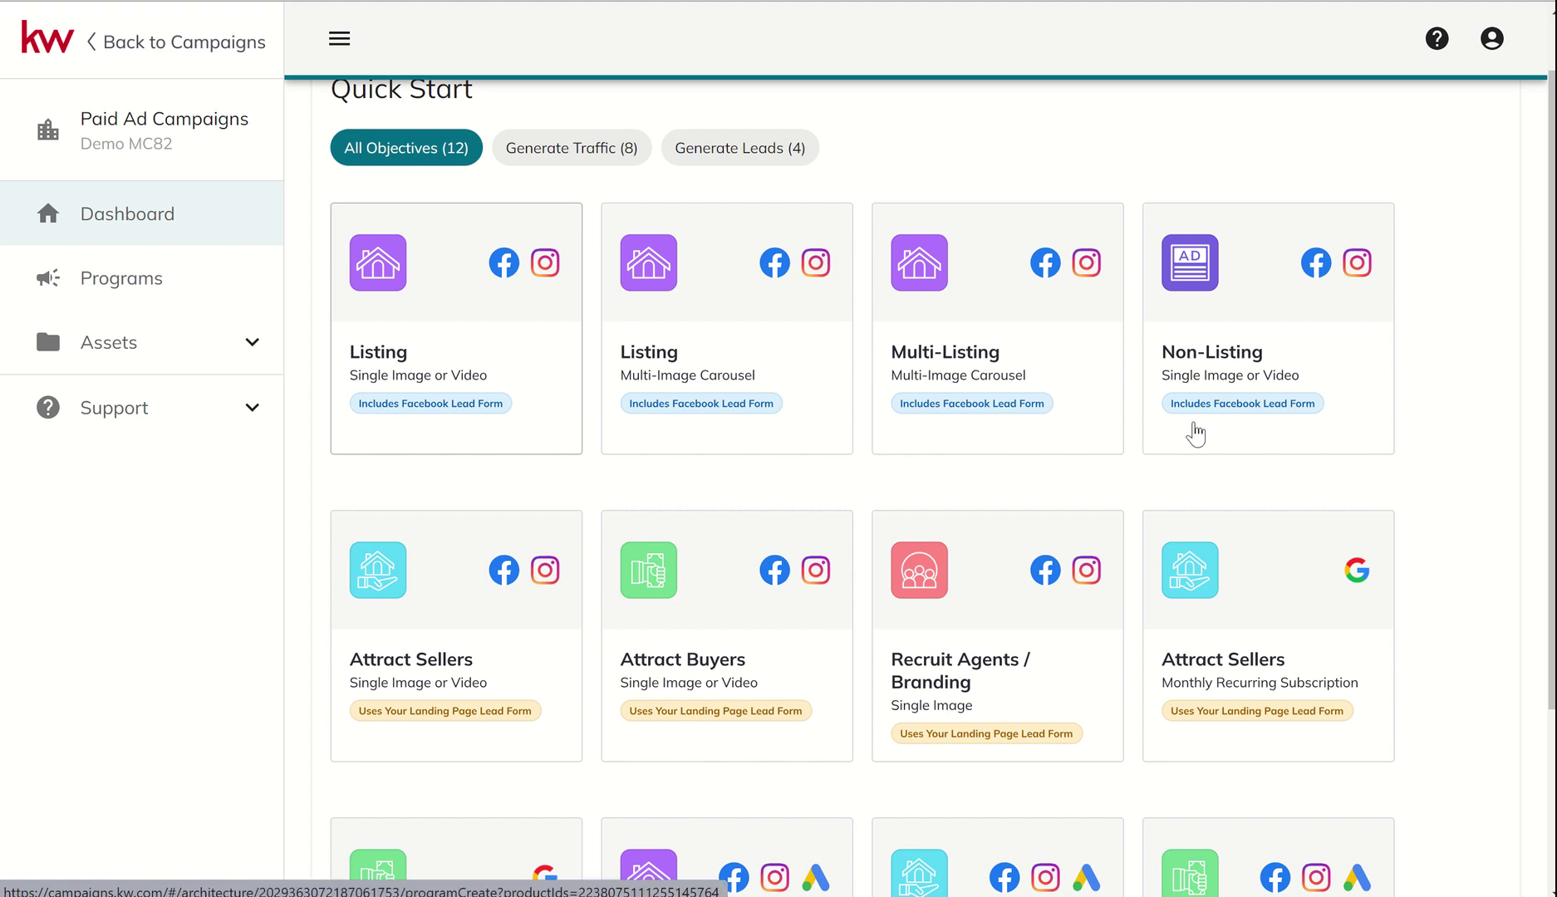
scroll(572, 446, "down", 3)
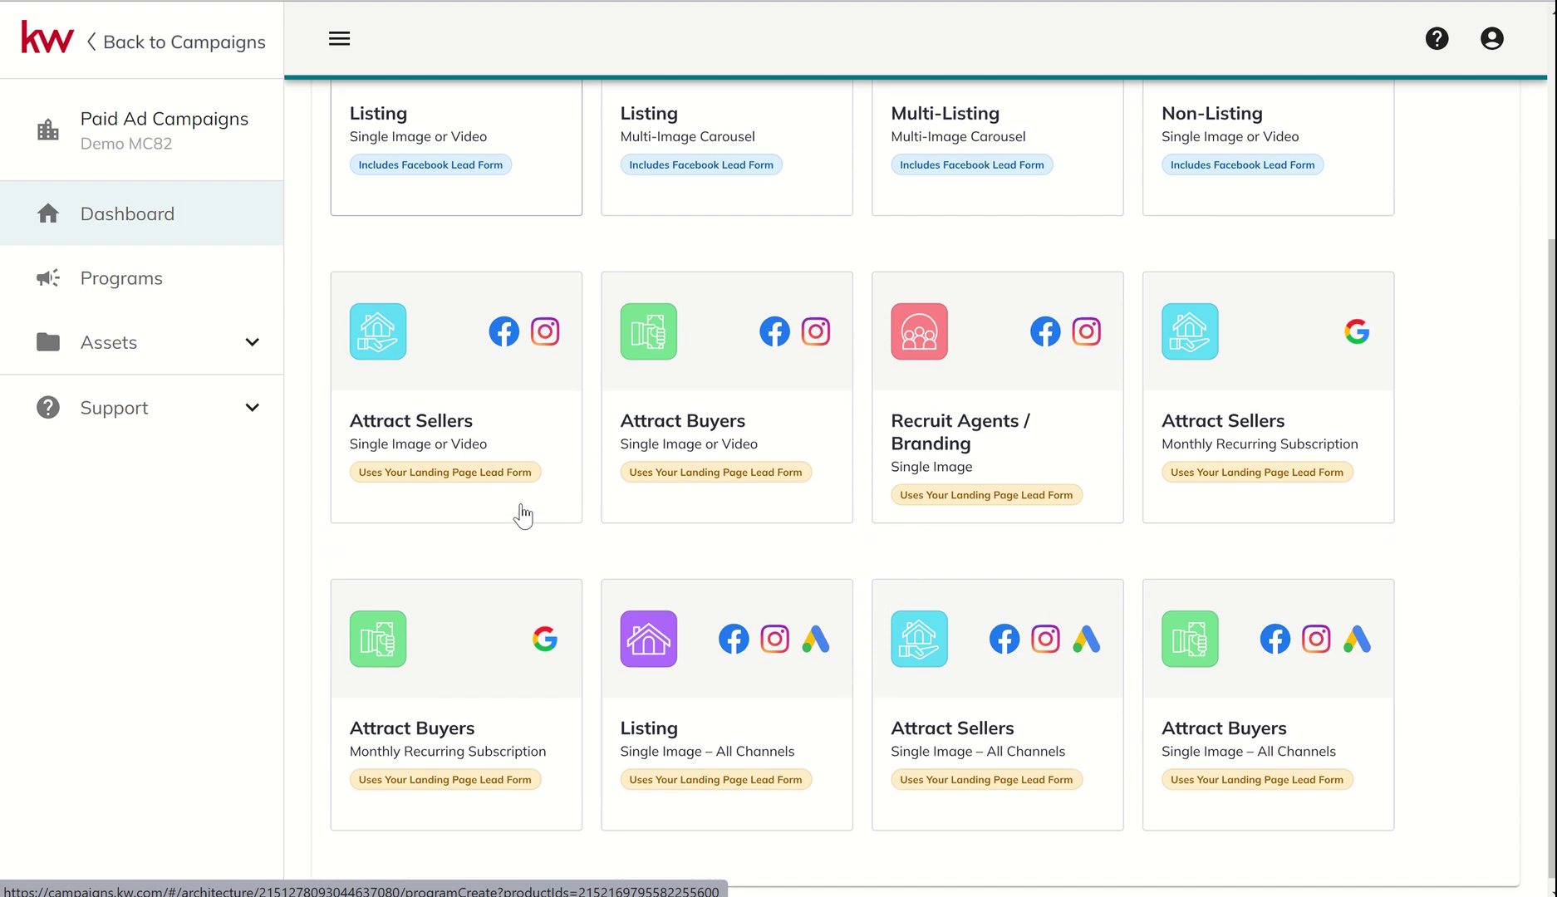
scroll(524, 515, "up", 1)
scroll(524, 515, "down", 1)
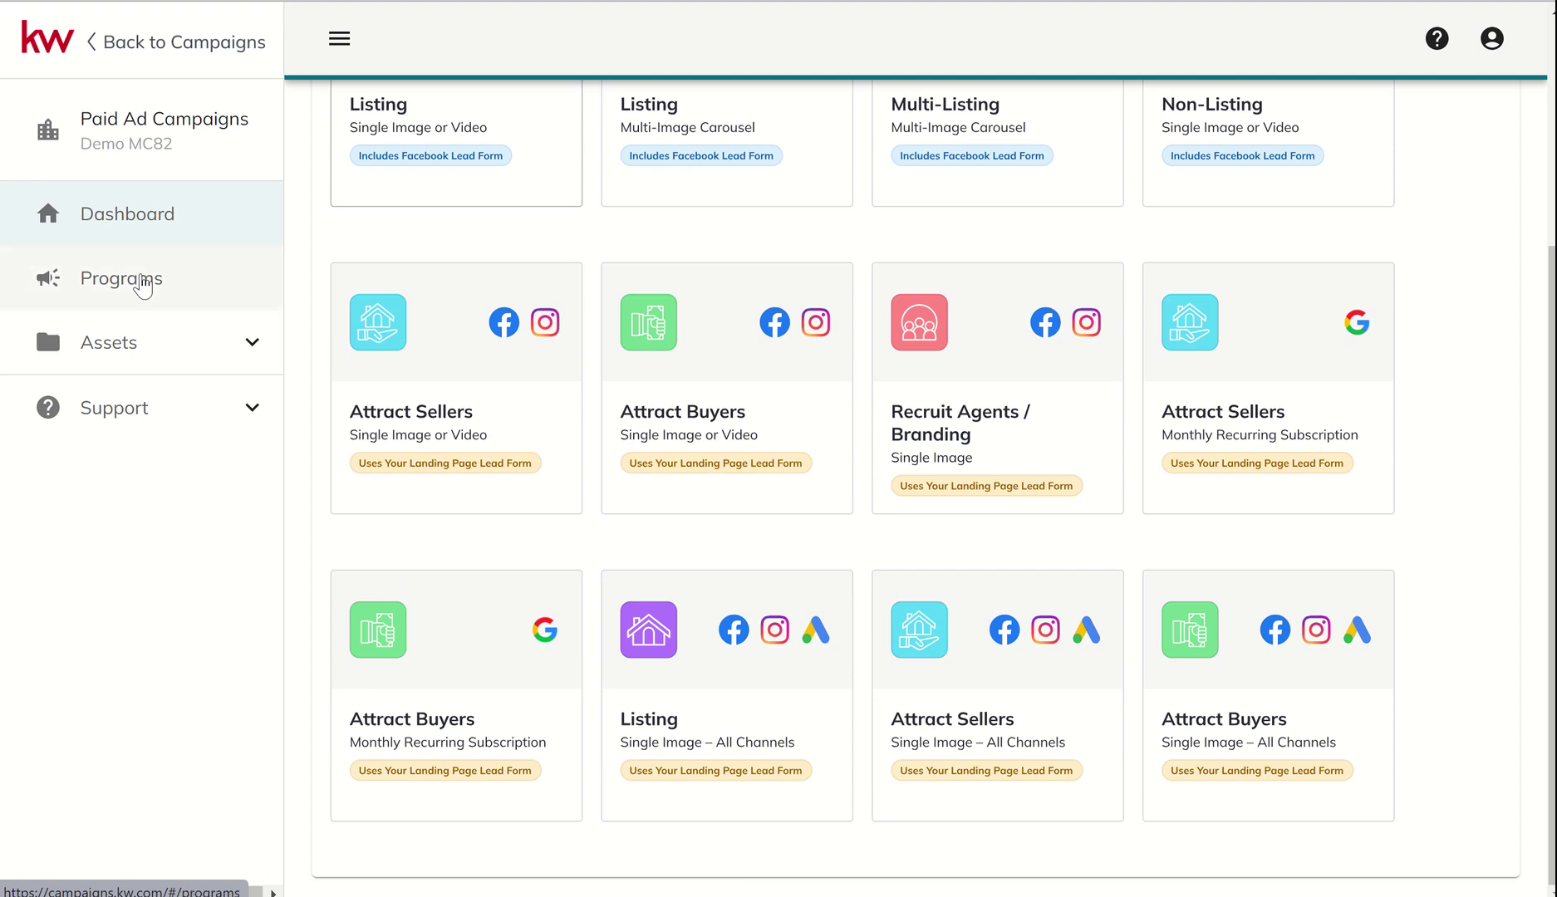
Step: View the empty Programs list, then open Assets > Facebook Pages showing Summit Property Group Houston linked
left_click(141, 282)
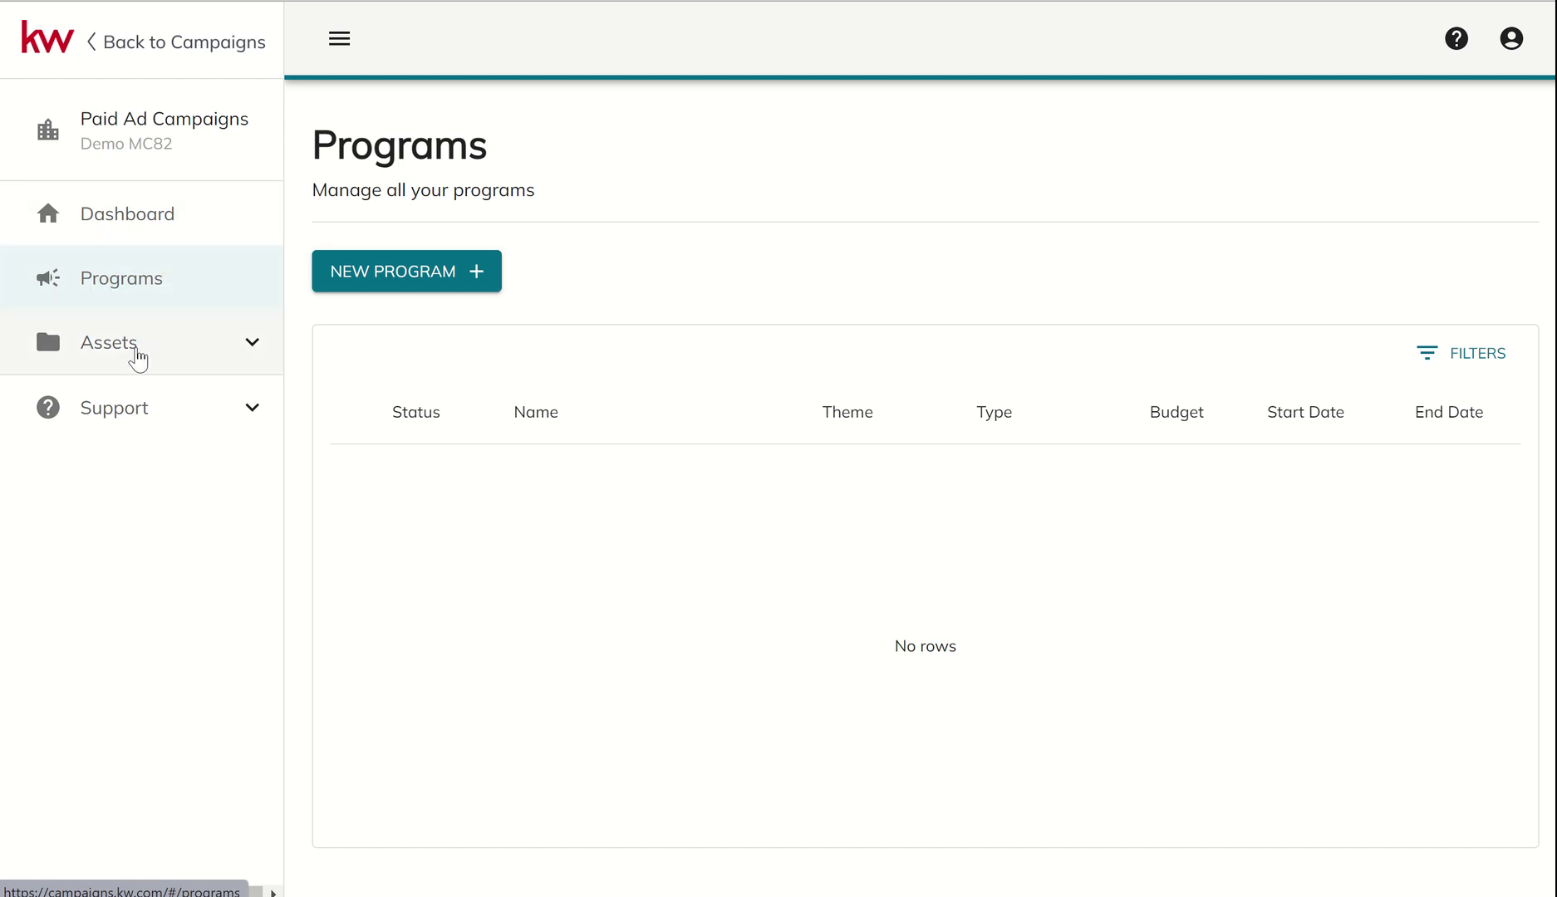
left_click(138, 357)
left_click(147, 415)
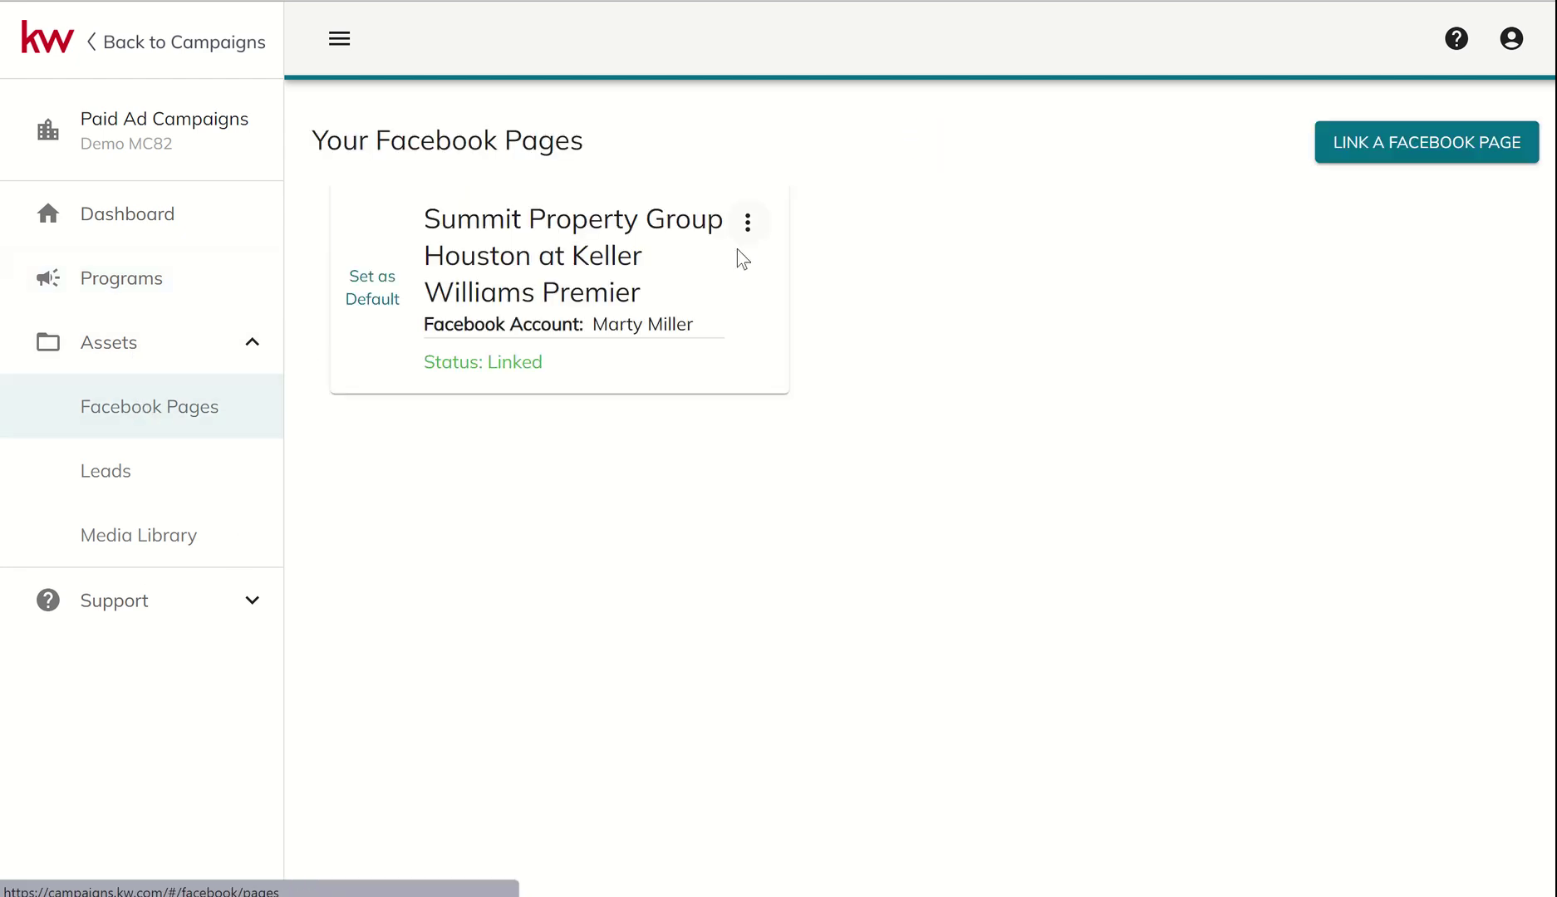
Step: Review Your Facebook Pages, the empty Leads list, then the Media Library's two assets
left_click(1384, 162)
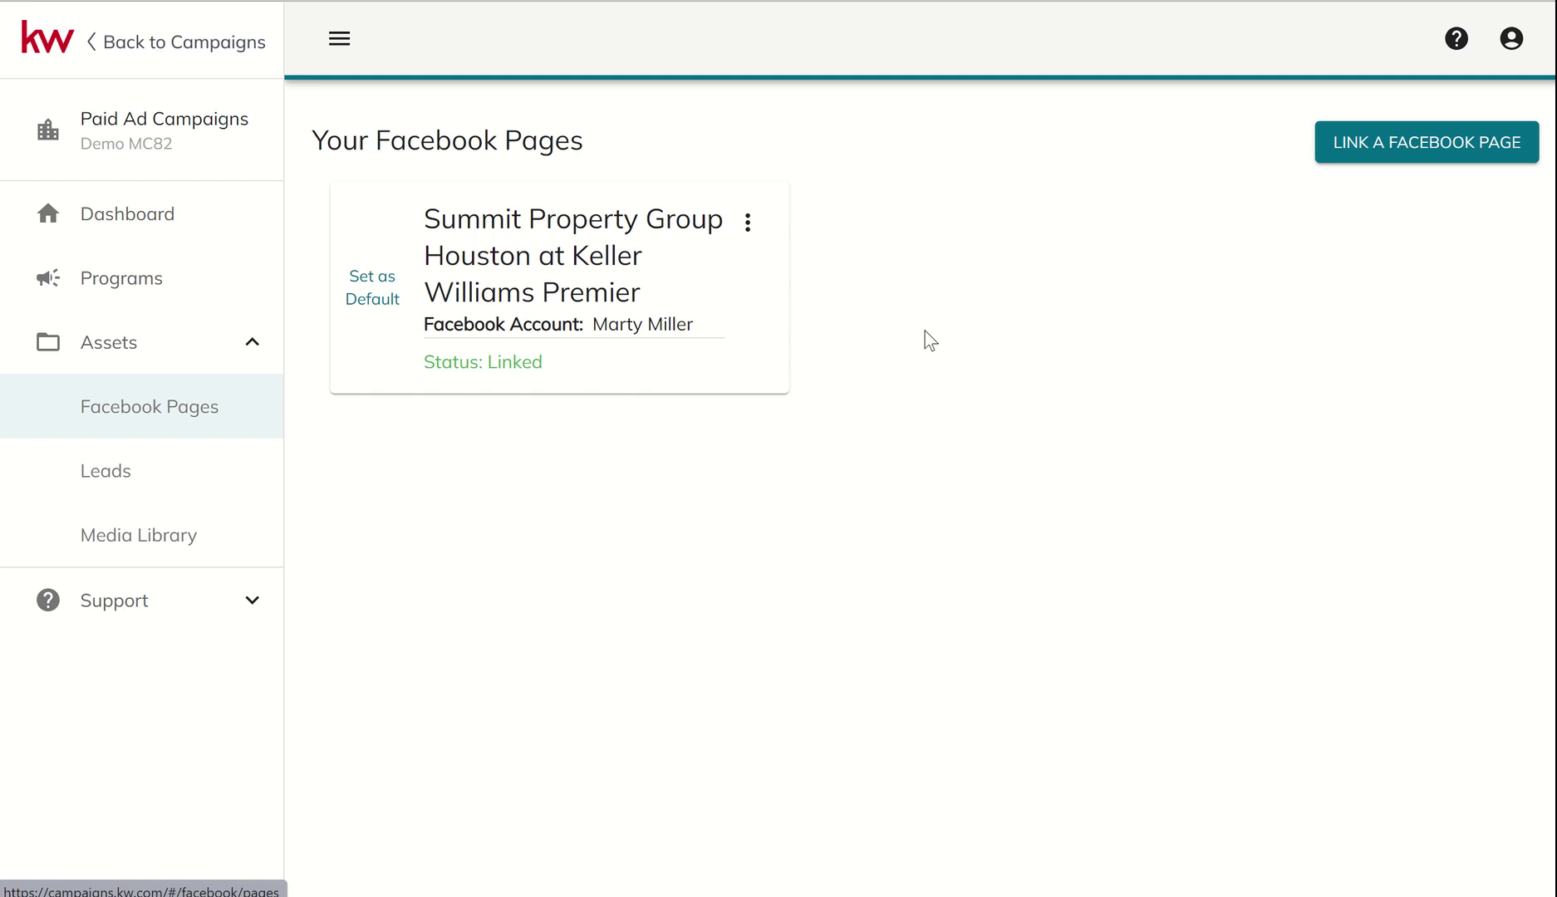
left_click(119, 494)
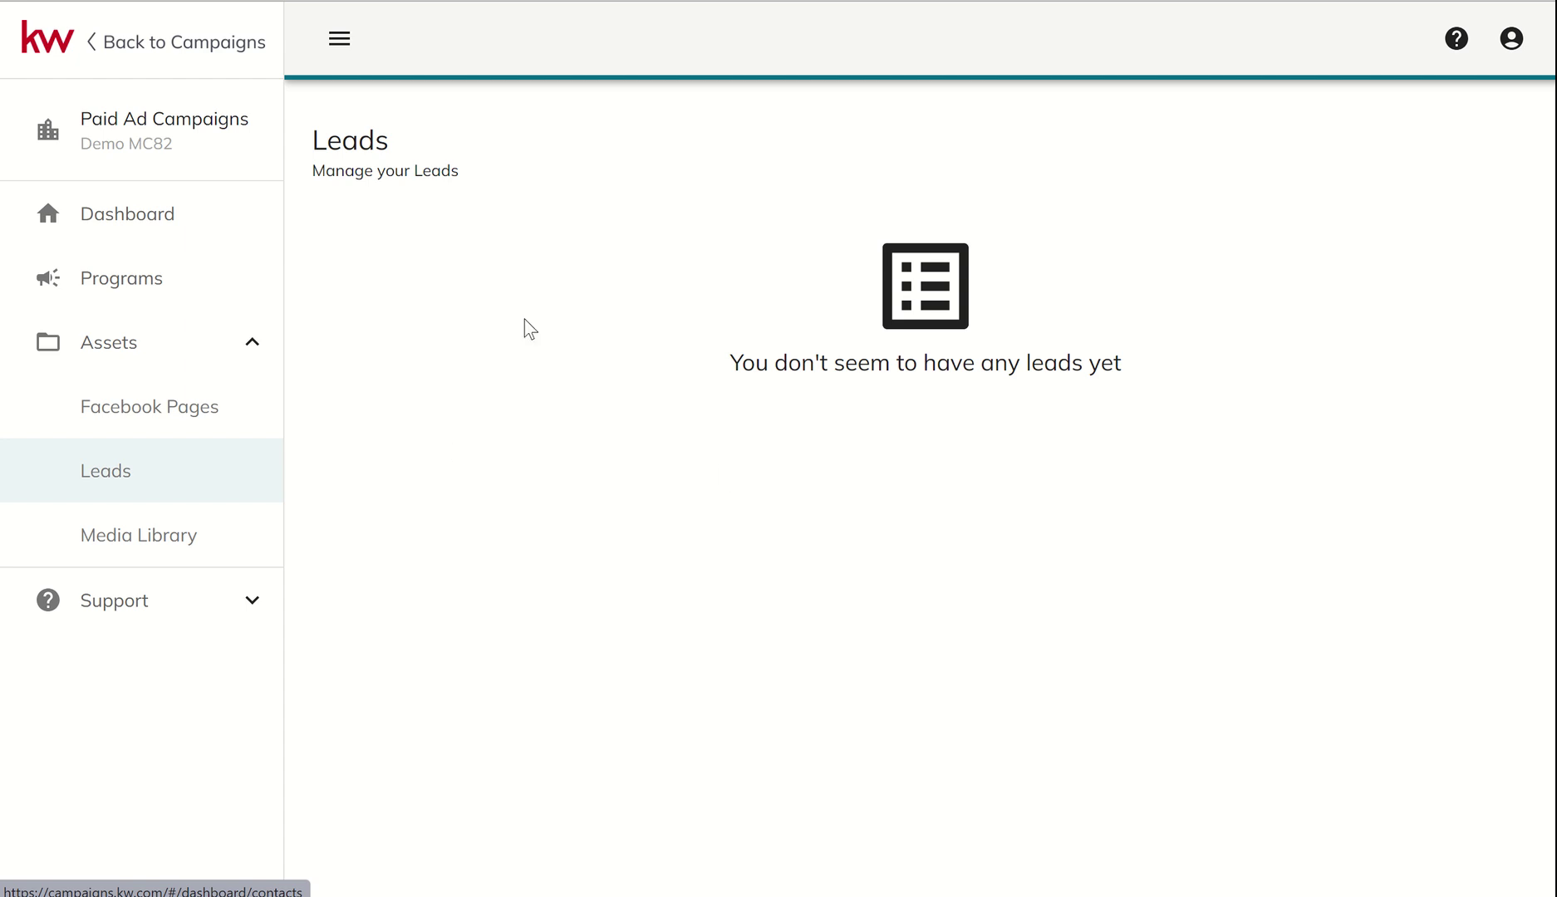
left_click(166, 545)
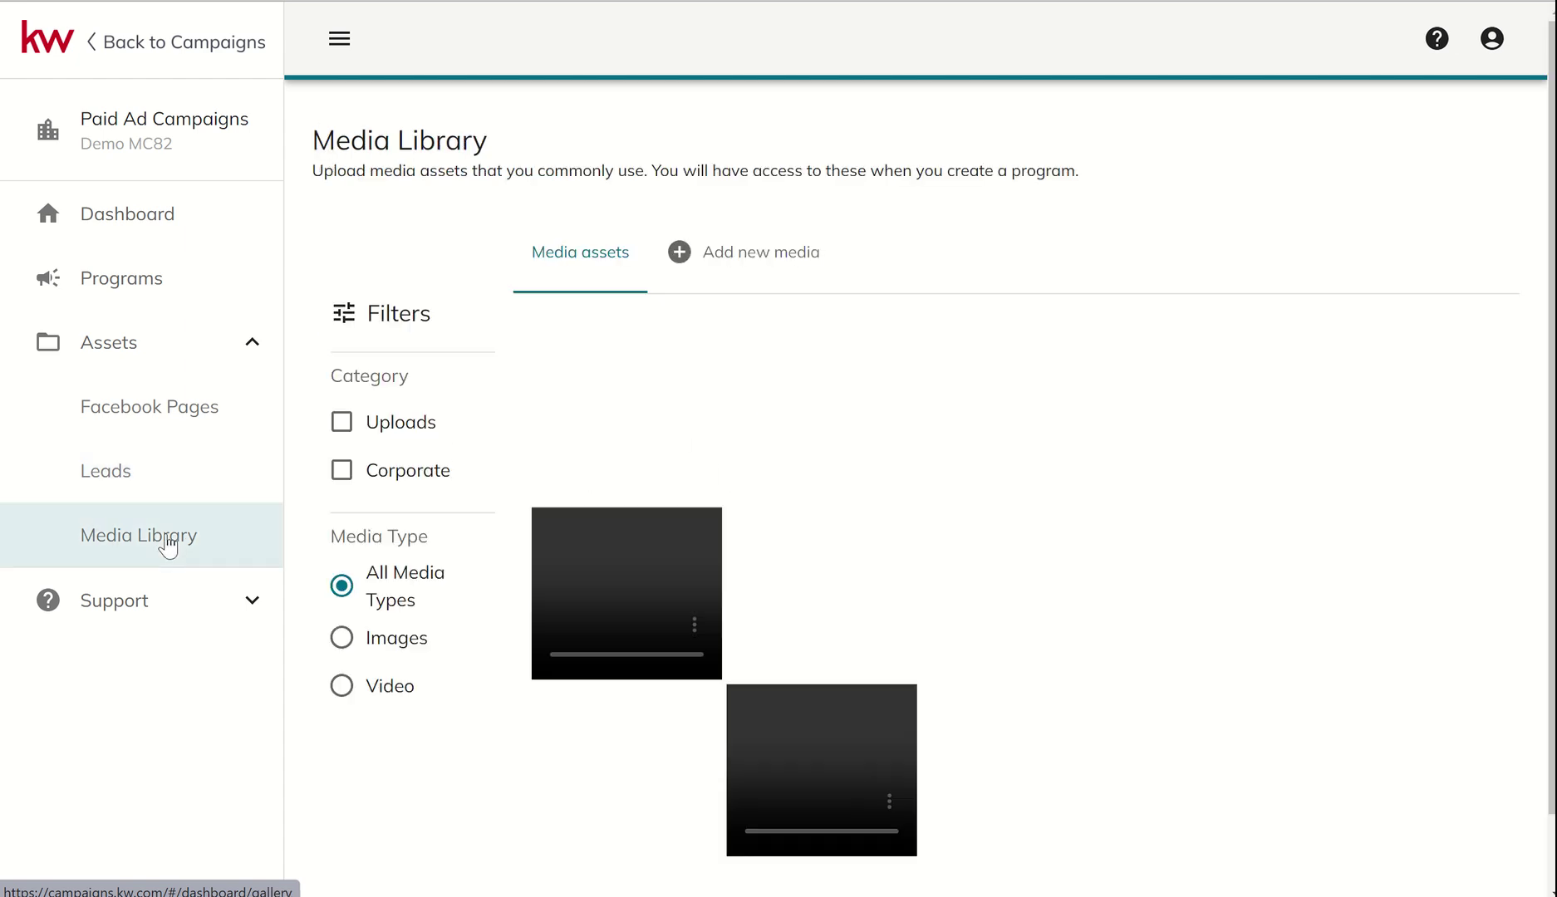